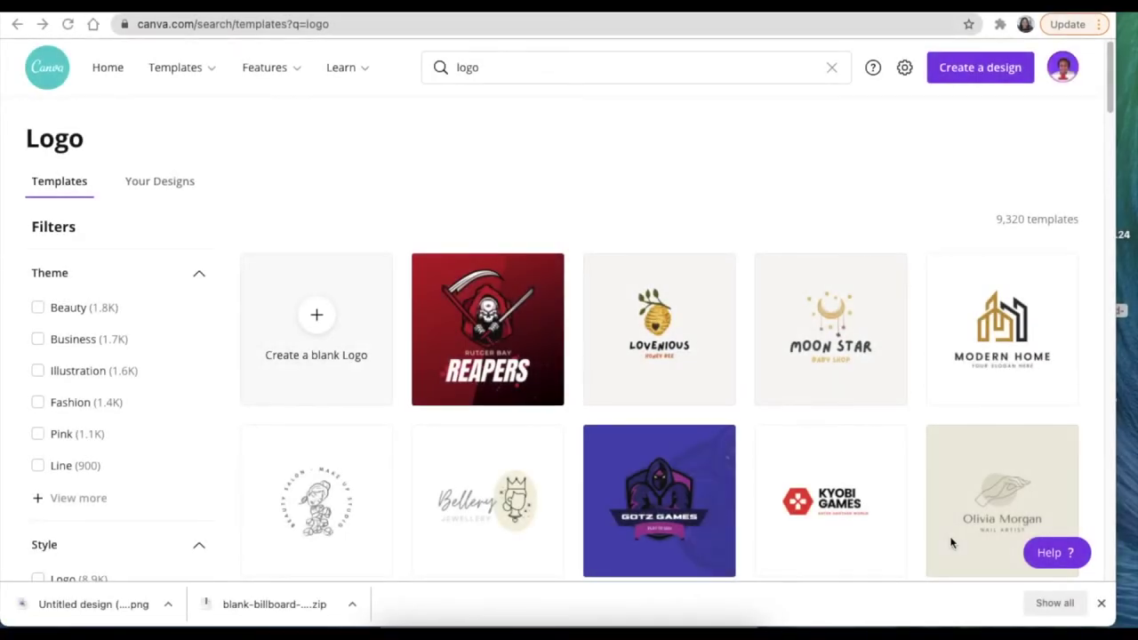
Scroll the logo template results down to the MILLER Architecture Bureau M Letter Logo
scroll(950, 542, down, 3)
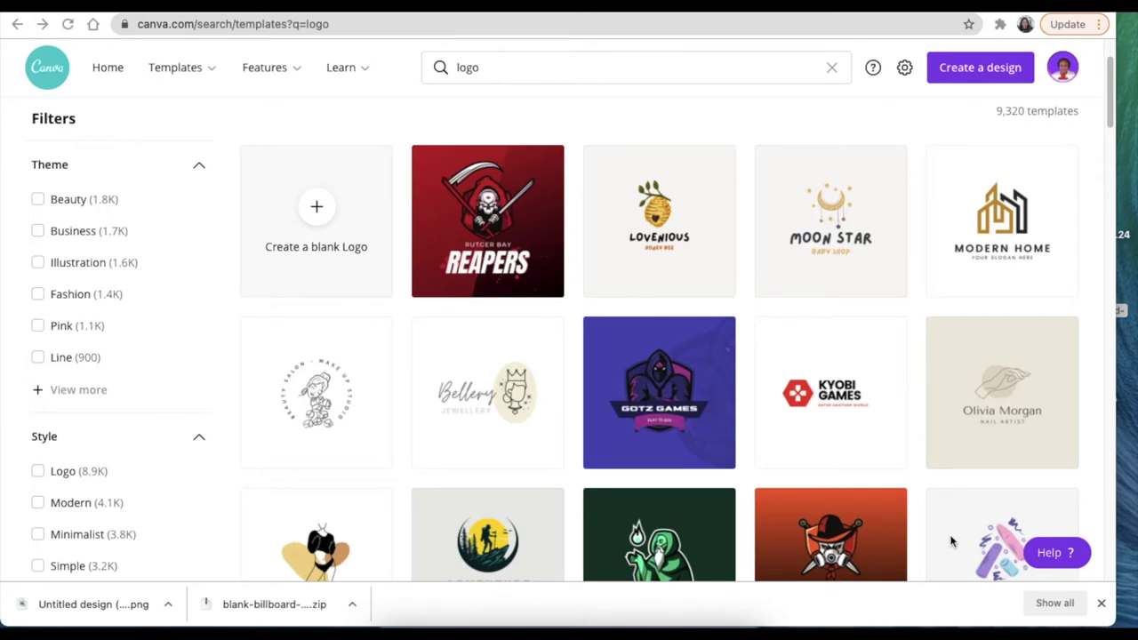
scroll(950, 542, down, 8)
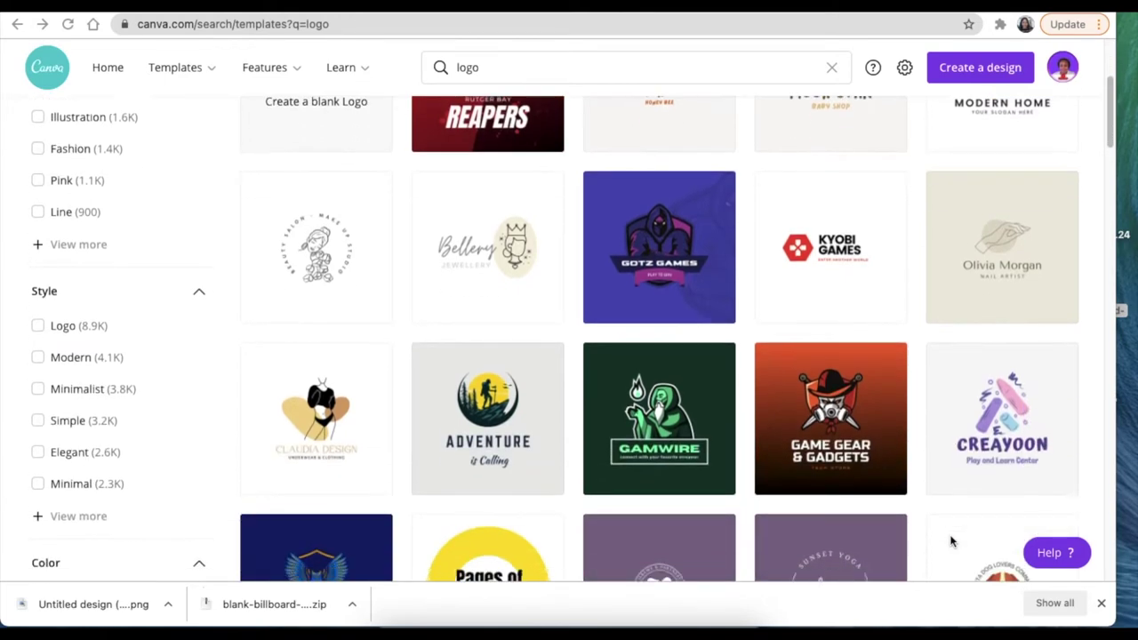
scroll(799, 506, down, 6)
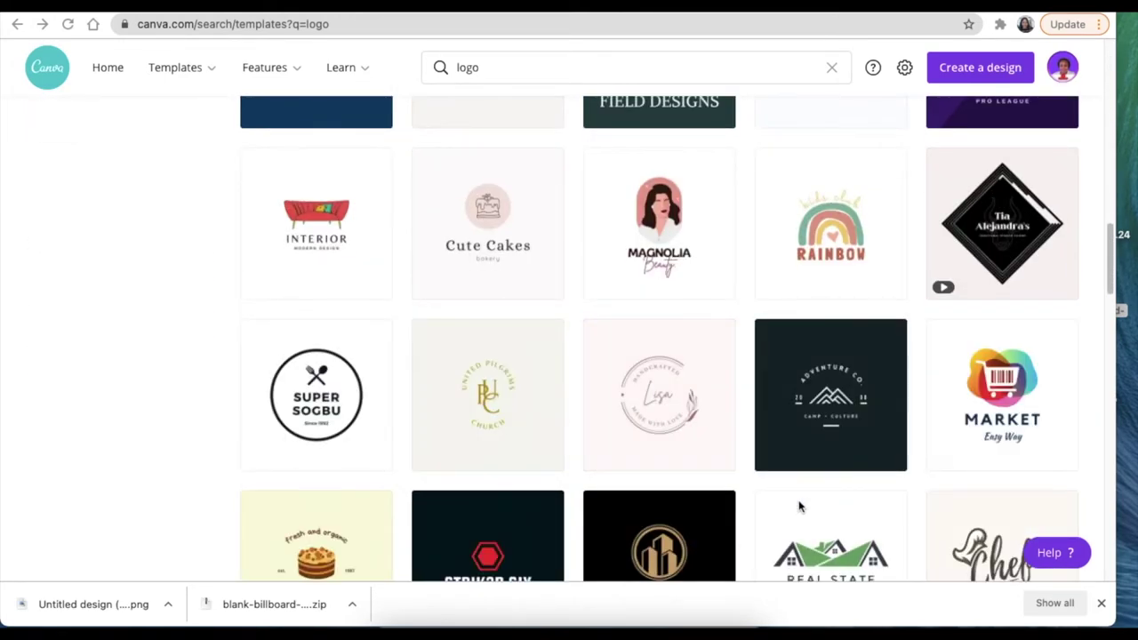
scroll(798, 506, down, 7)
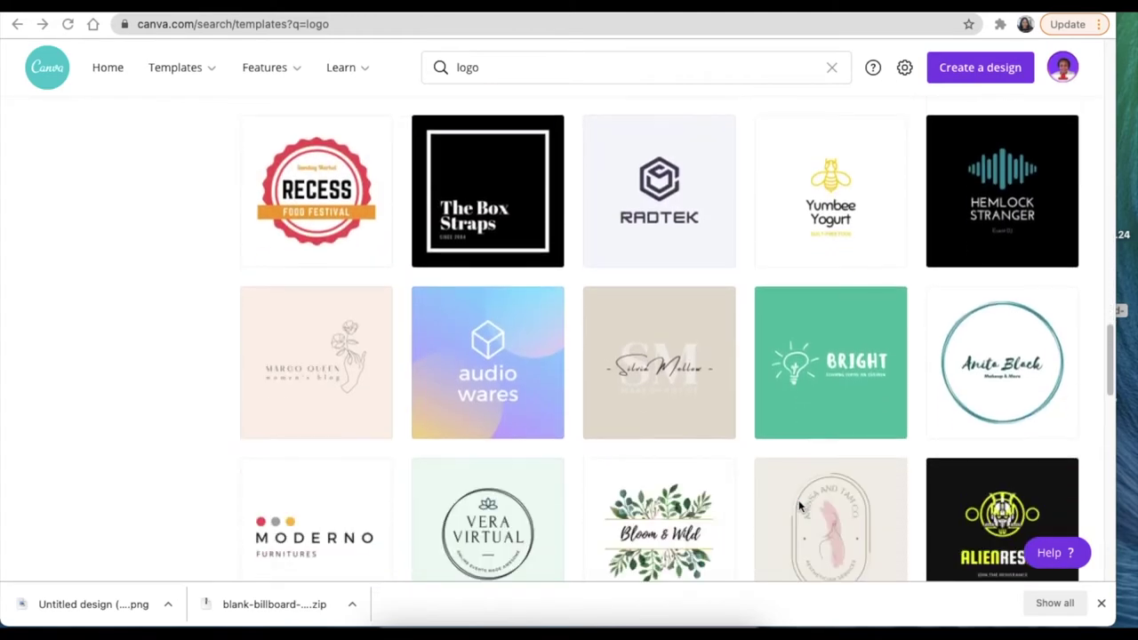
scroll(799, 506, down, 5)
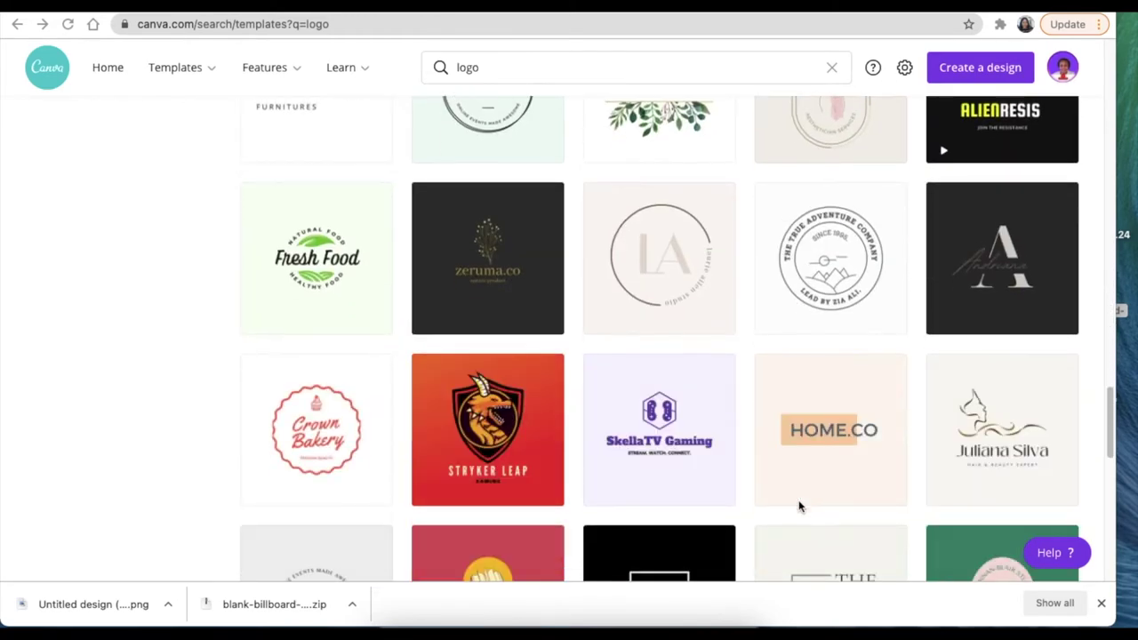
scroll(798, 505, down, 2)
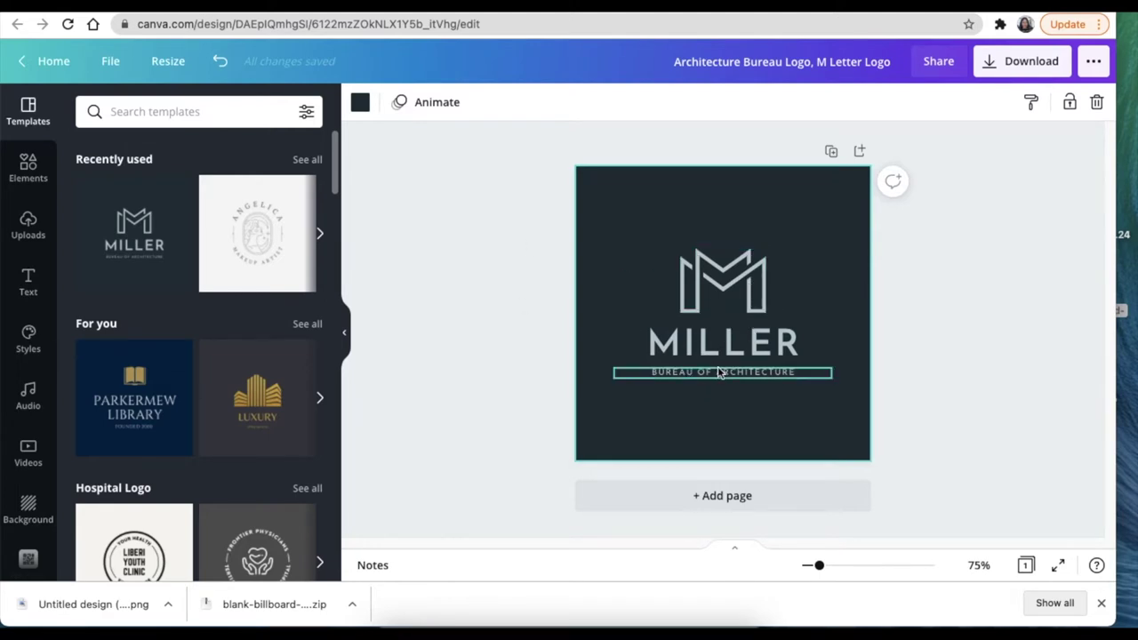
Make the M emblem larger and snap it to the centre guide above the MILLER wordmark
click(711, 286)
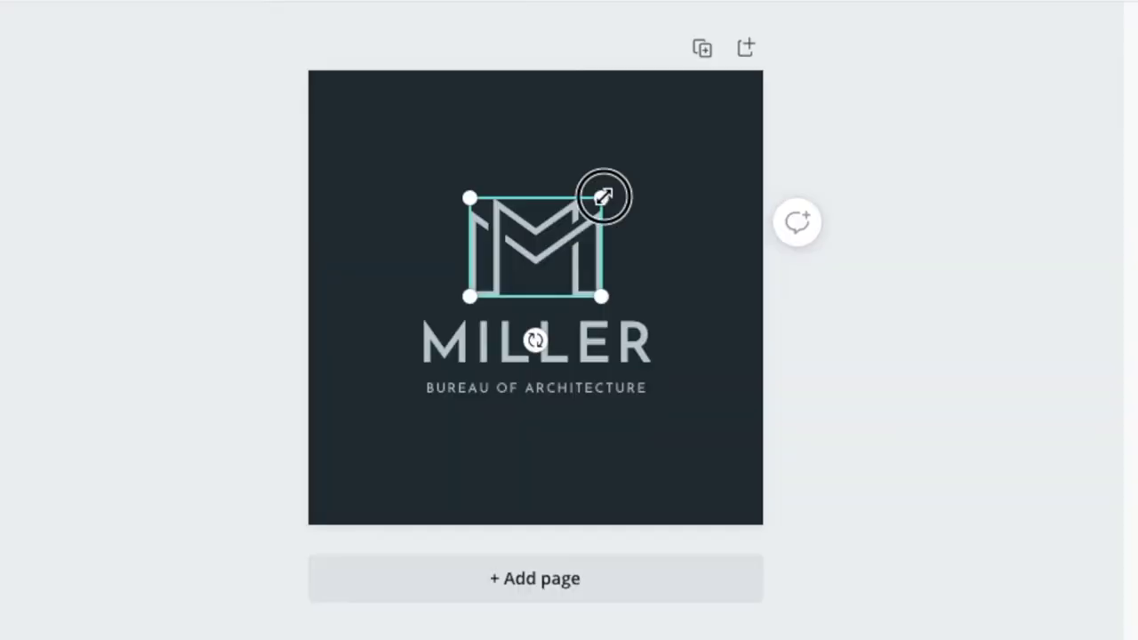
drag(768, 250, 843, 194)
drag(720, 115, 720, 116)
drag(628, 186, 573, 191)
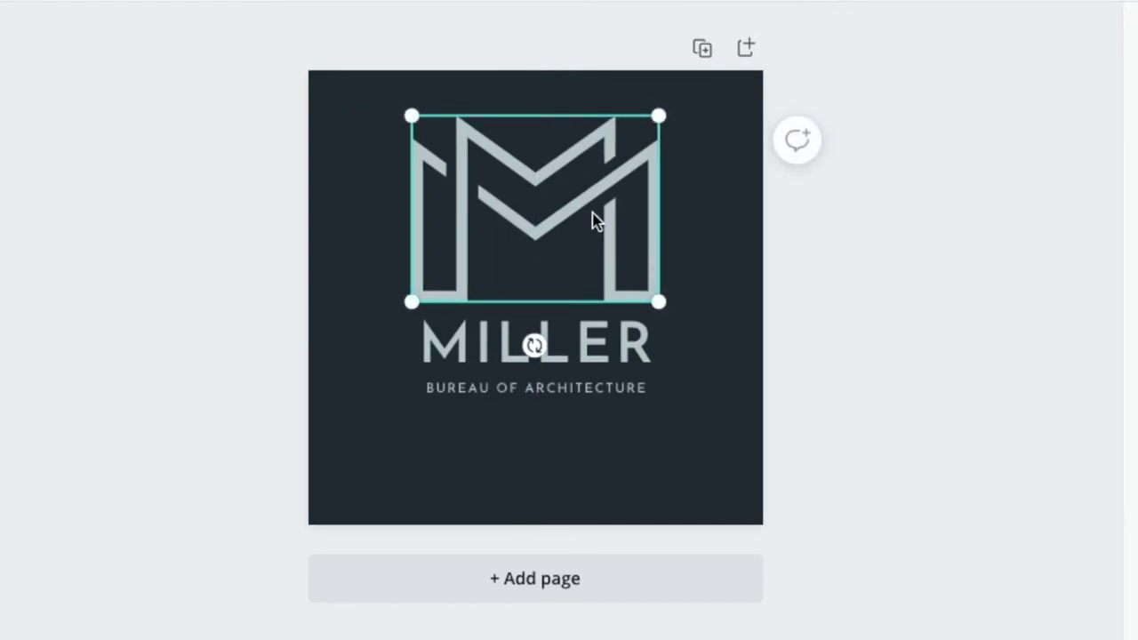
drag(579, 208, 579, 208)
Replace MILLER with MYENI and the subtitle with ATTORNEY AT LAW!
click(470, 339)
click(455, 351)
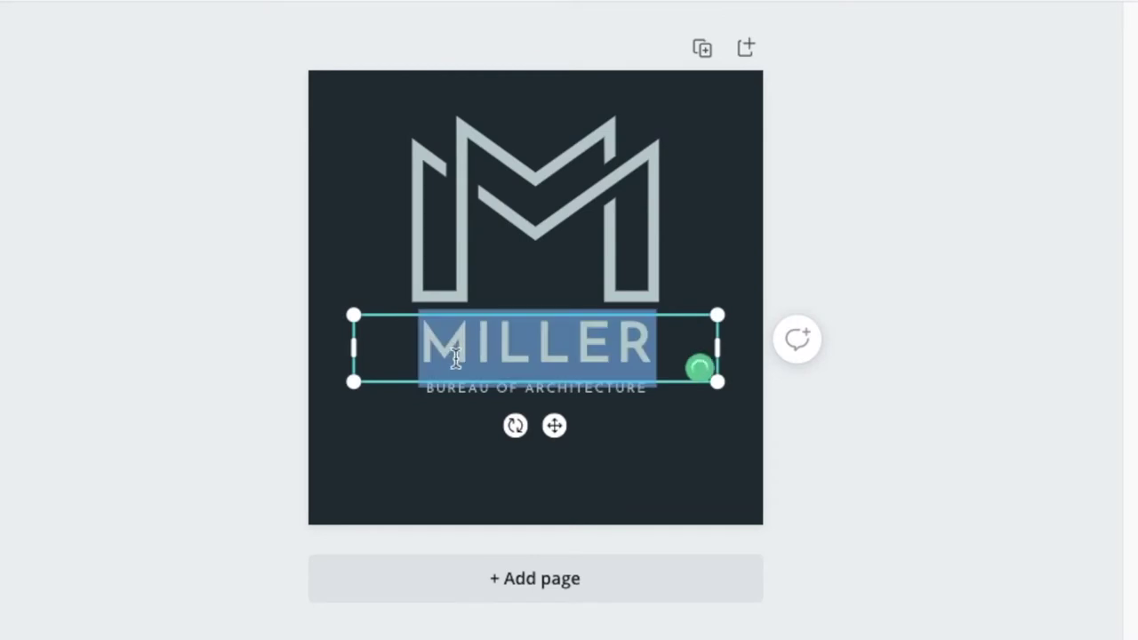
text(MYENI)
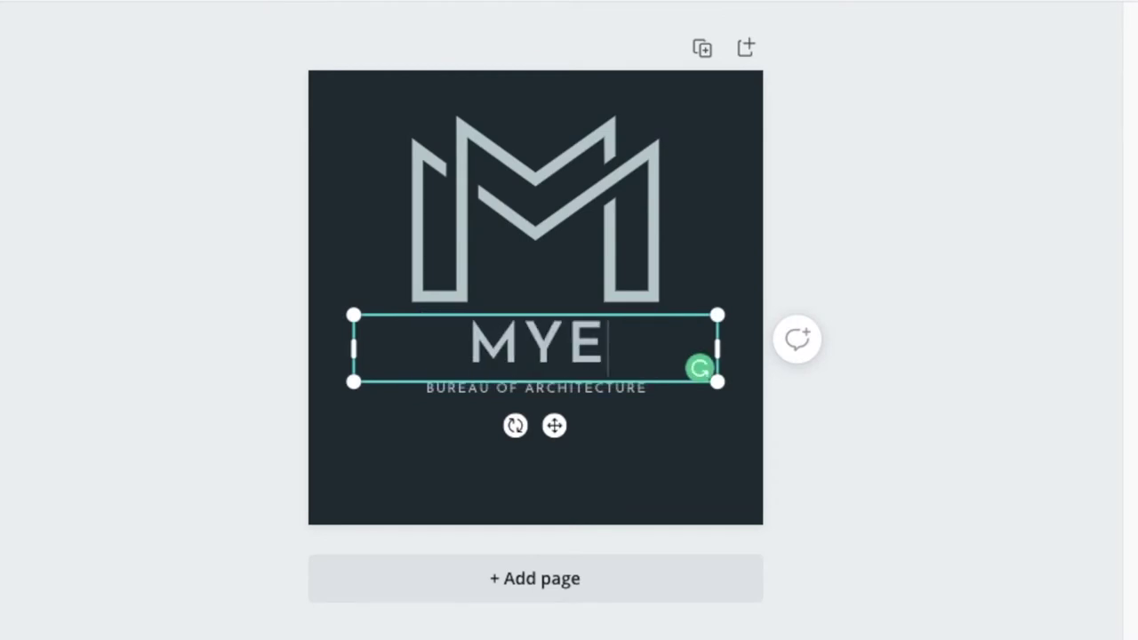
click(537, 391)
click(530, 391)
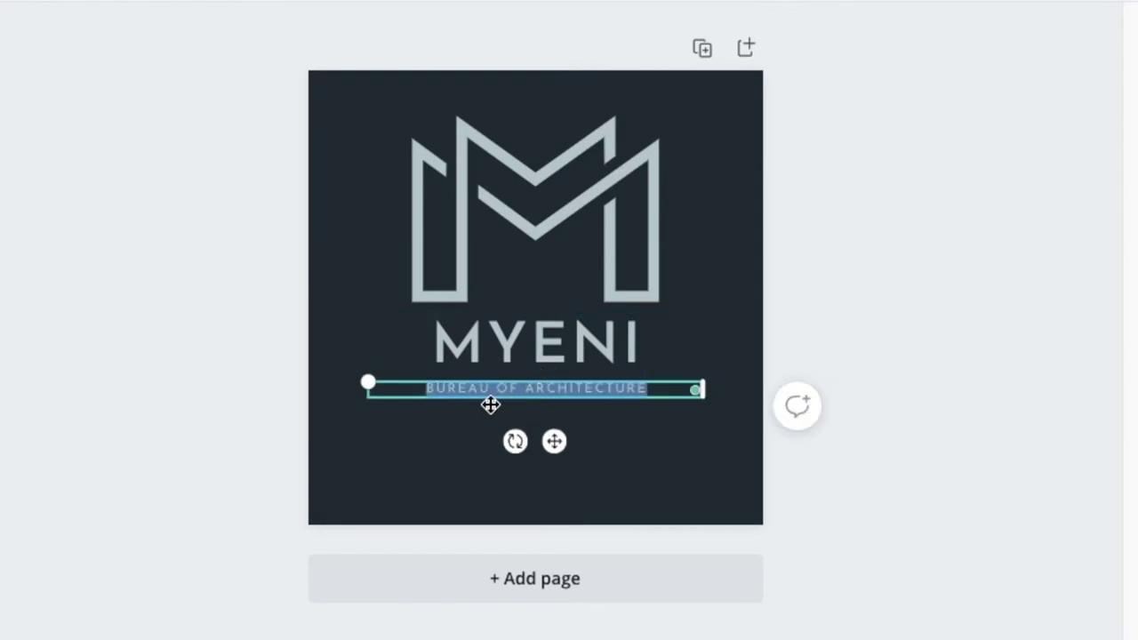
text(ATTOR)
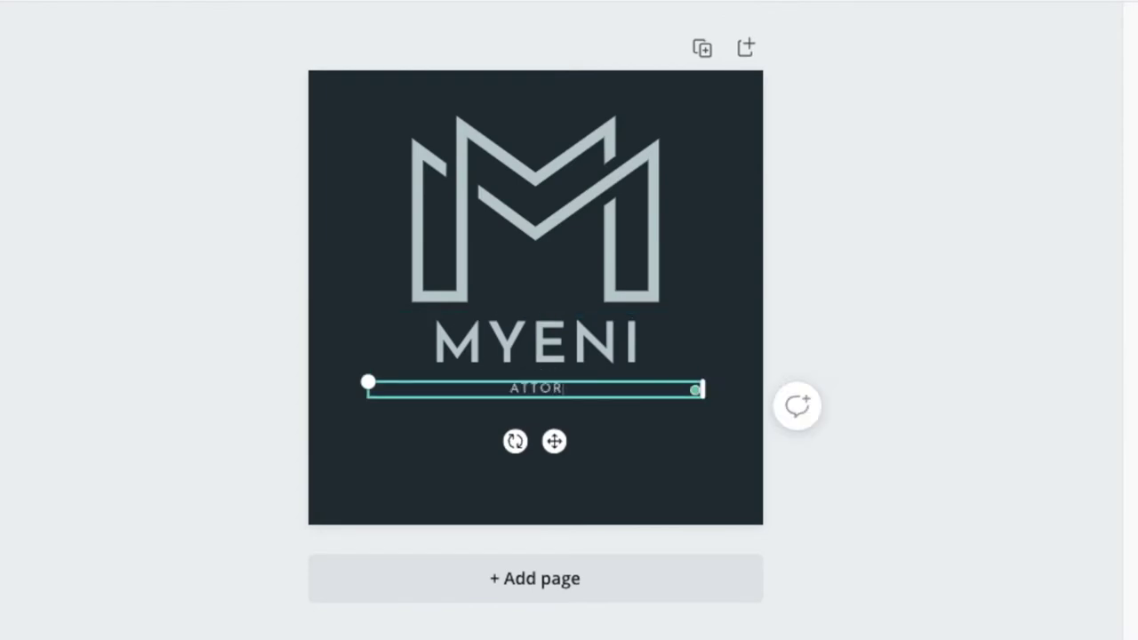
text(NEY AT LA)
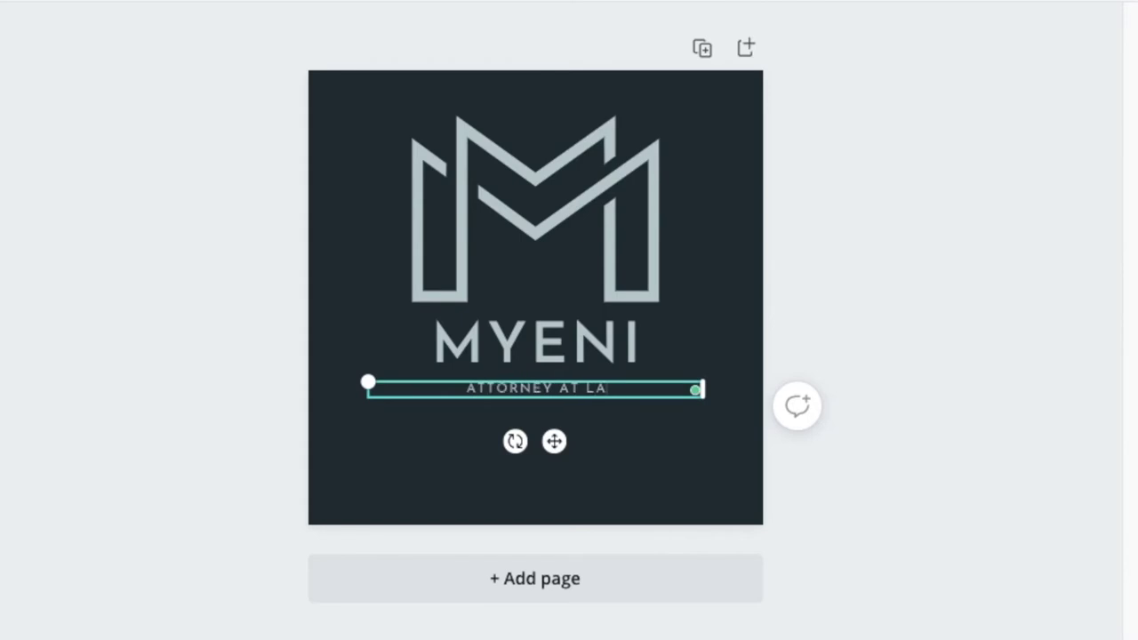
text(W!)
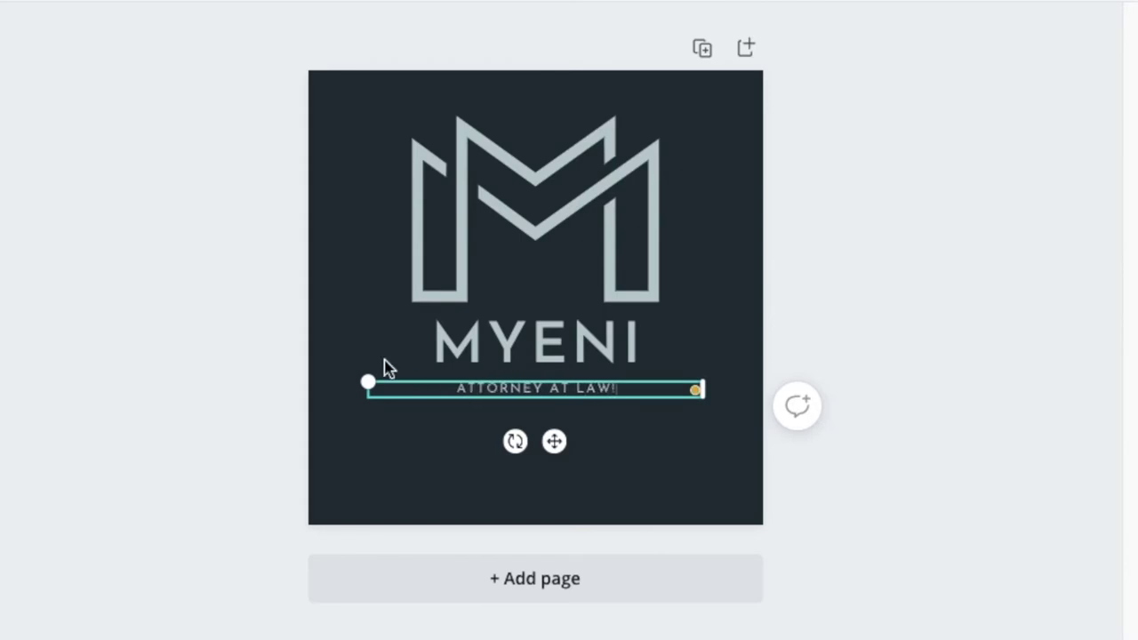
click(546, 407)
click(544, 391)
key(ctrl+d)
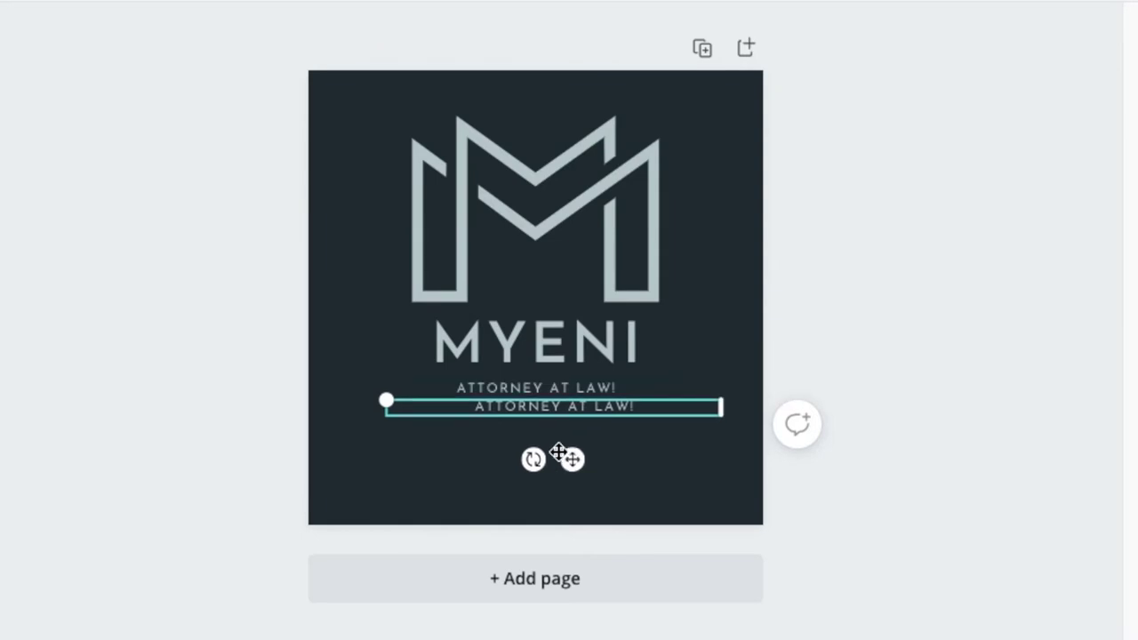
drag(573, 460, 559, 461)
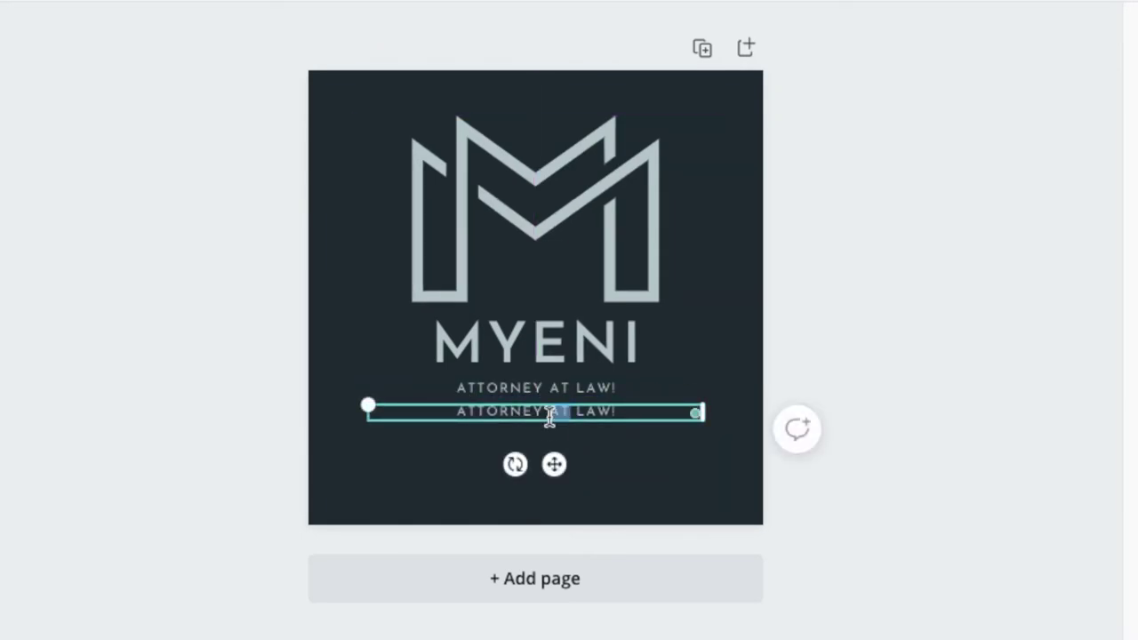
triple_click(549, 415)
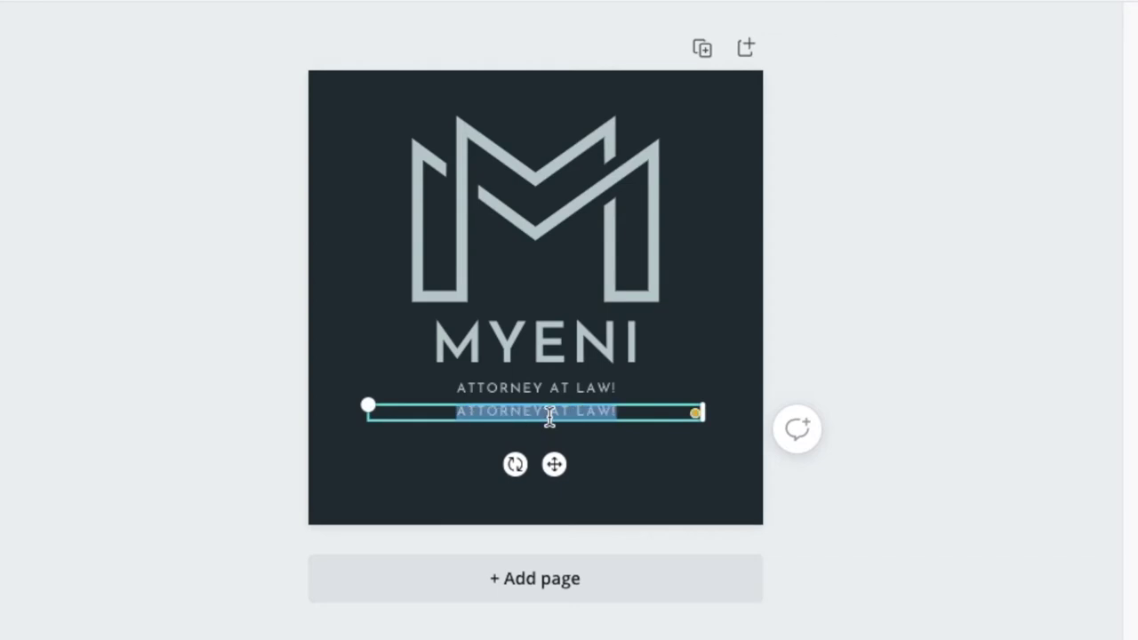
text(www.myeni.co.za)
click(809, 327)
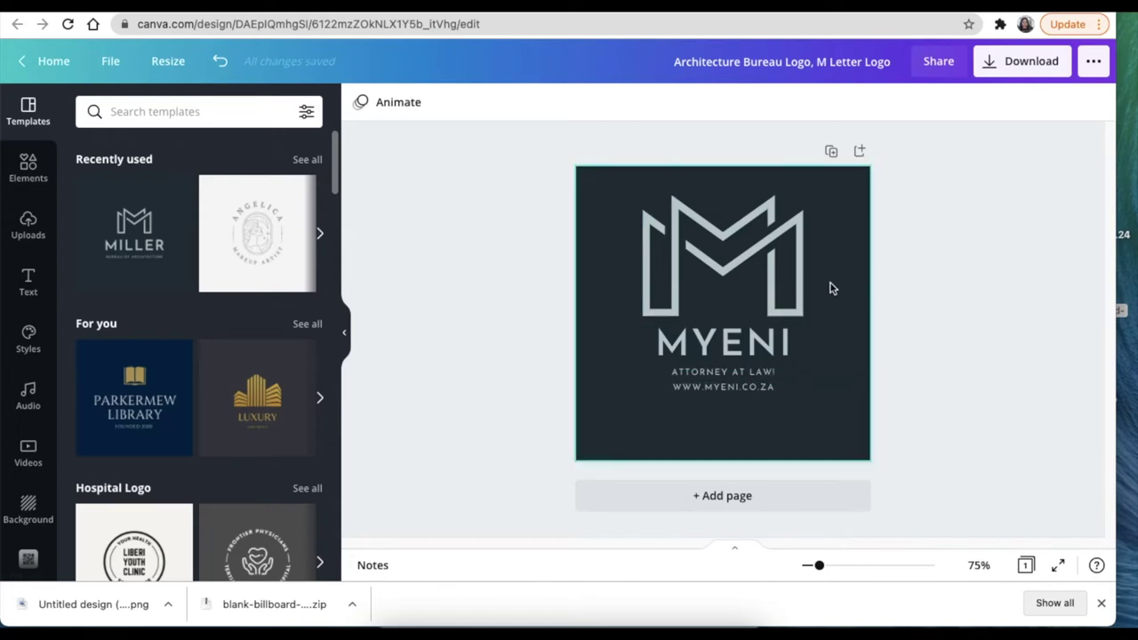
Download the MYENI logo as a transparent-background PNG and dismiss the saved message
click(1021, 61)
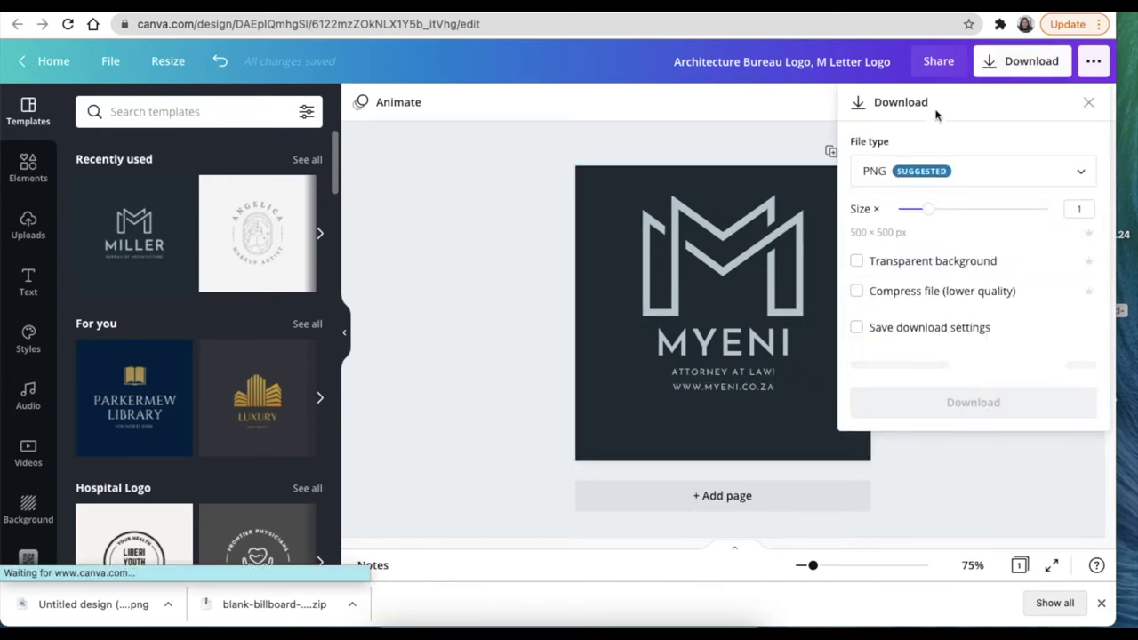
click(858, 261)
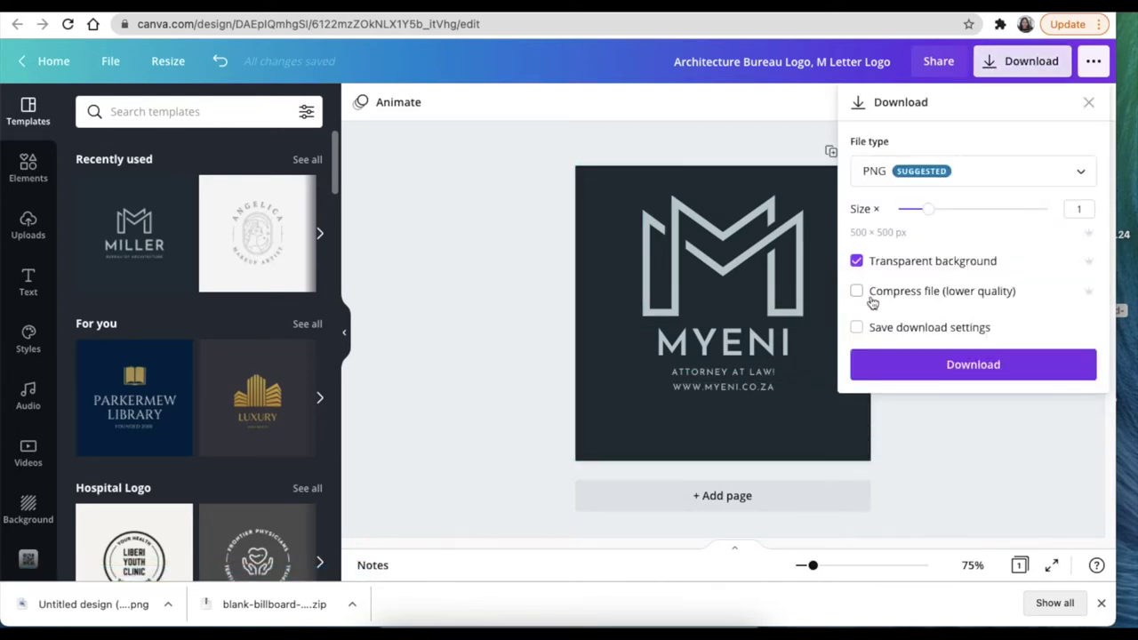
click(974, 367)
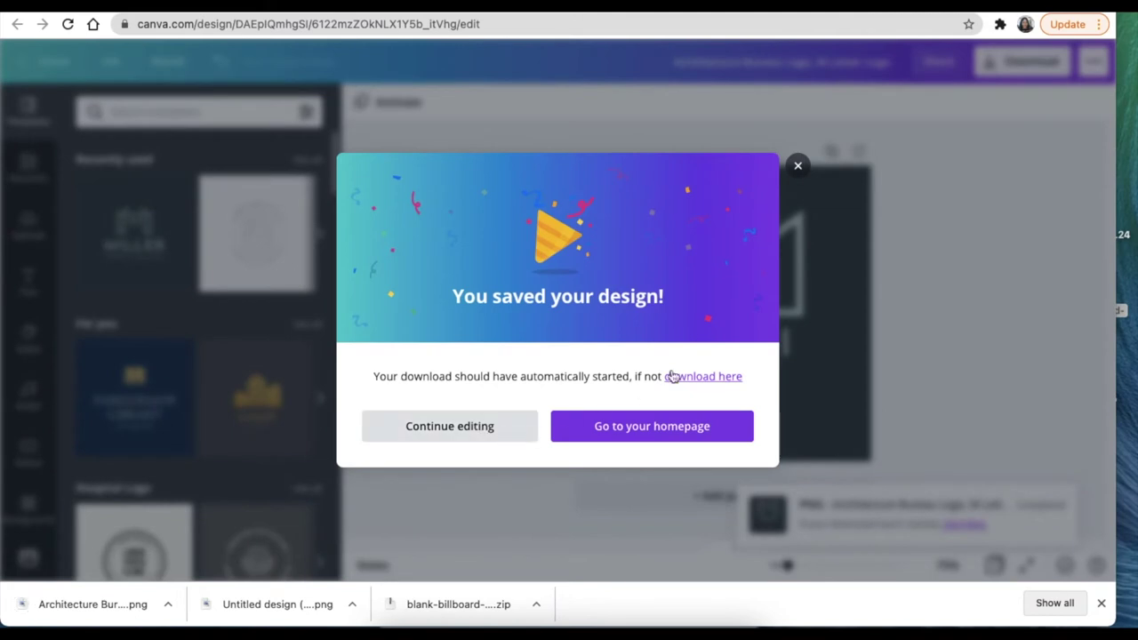
click(800, 167)
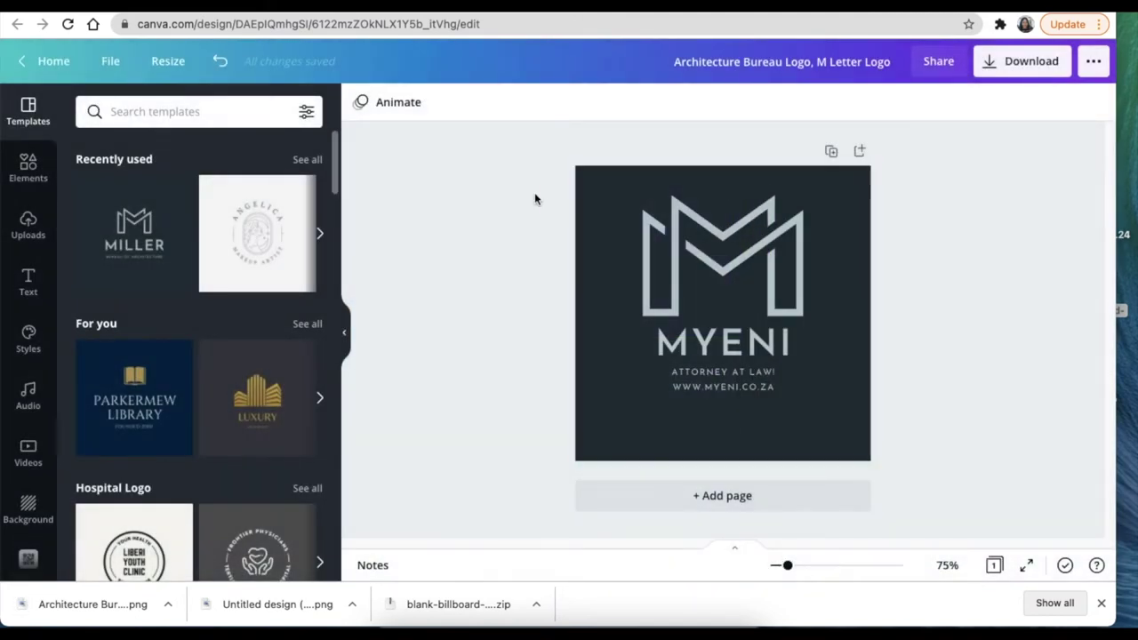
From the Canva home page, create a new blank YouTube Thumbnail design
click(55, 61)
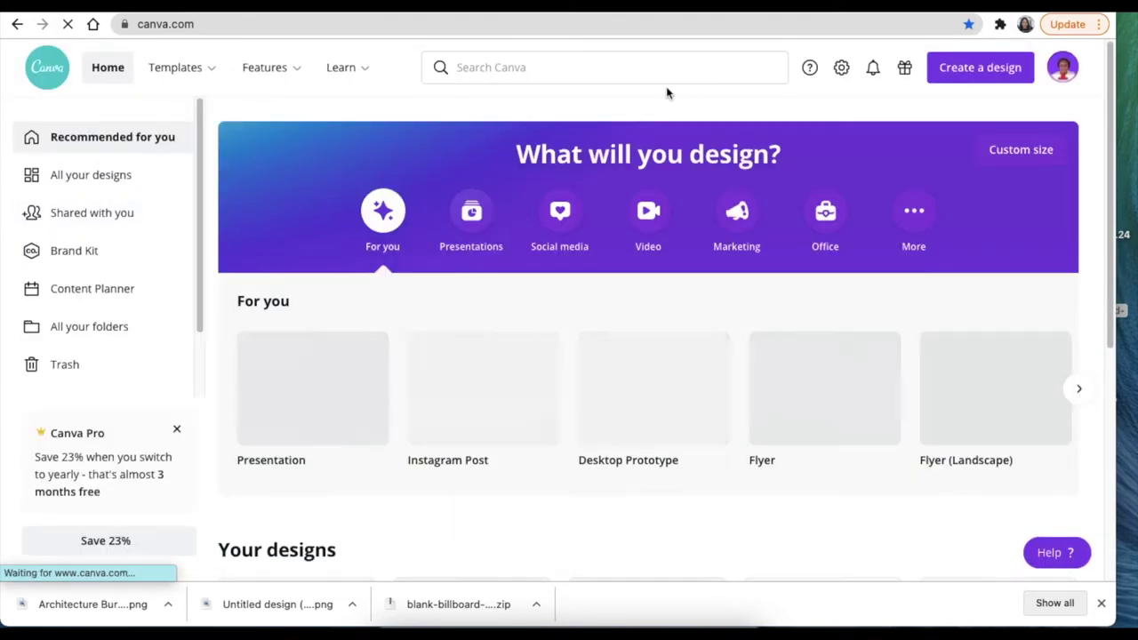
click(982, 72)
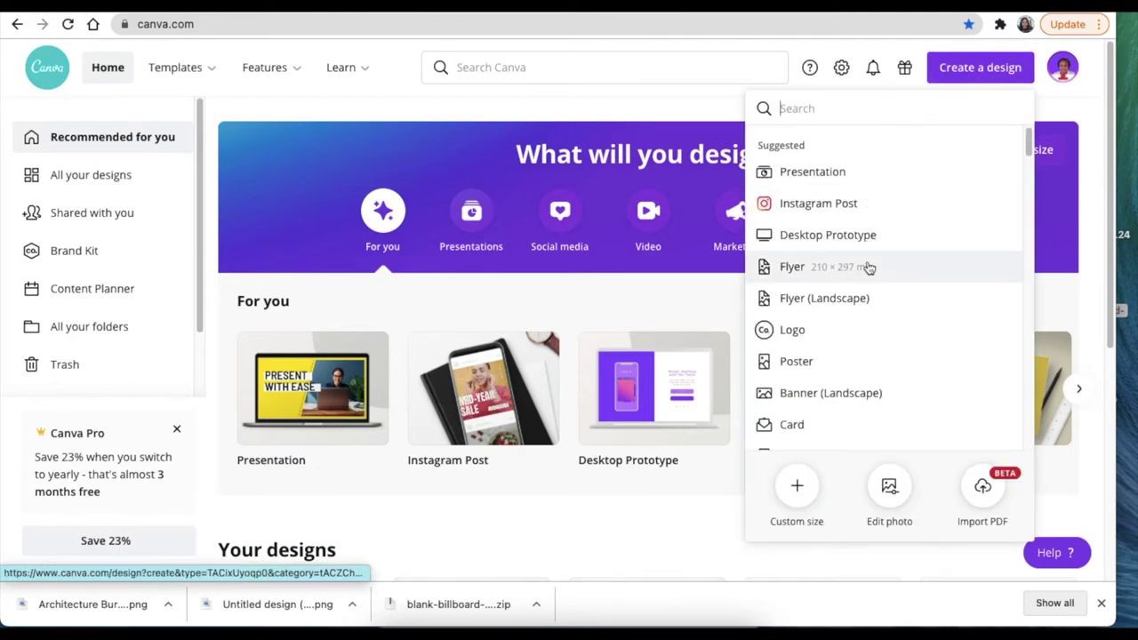
text(thum)
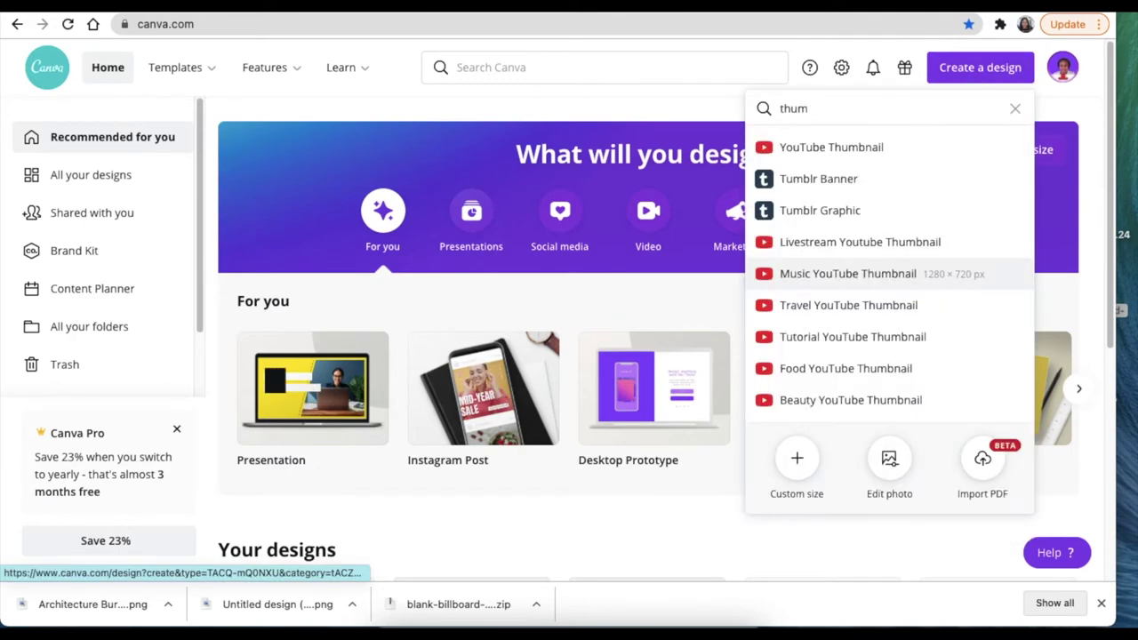
text(b)
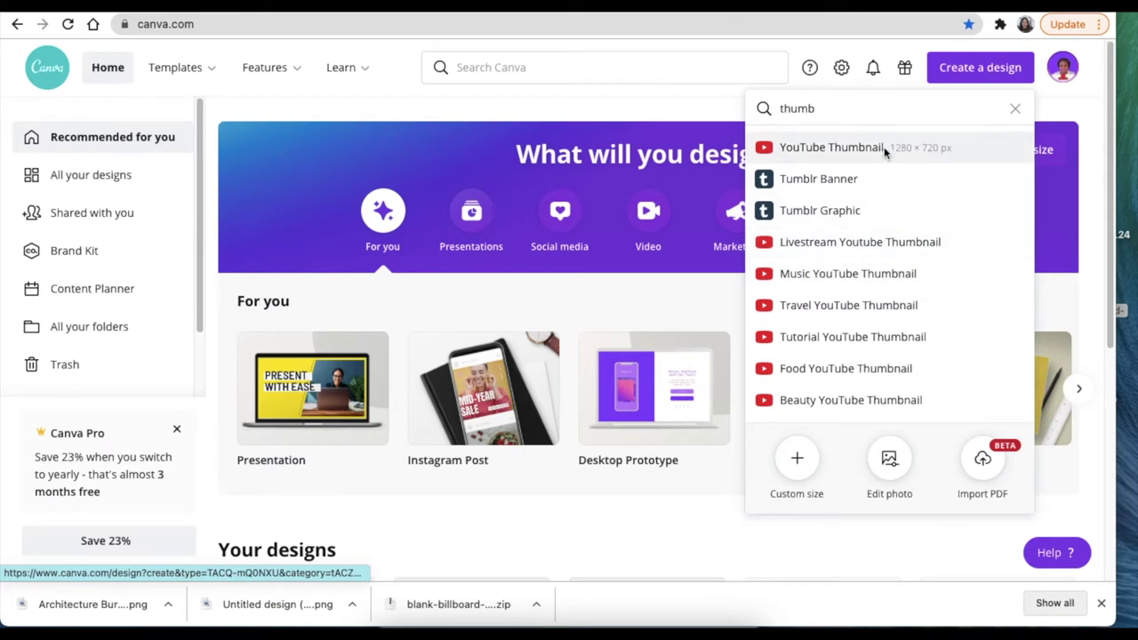
click(884, 148)
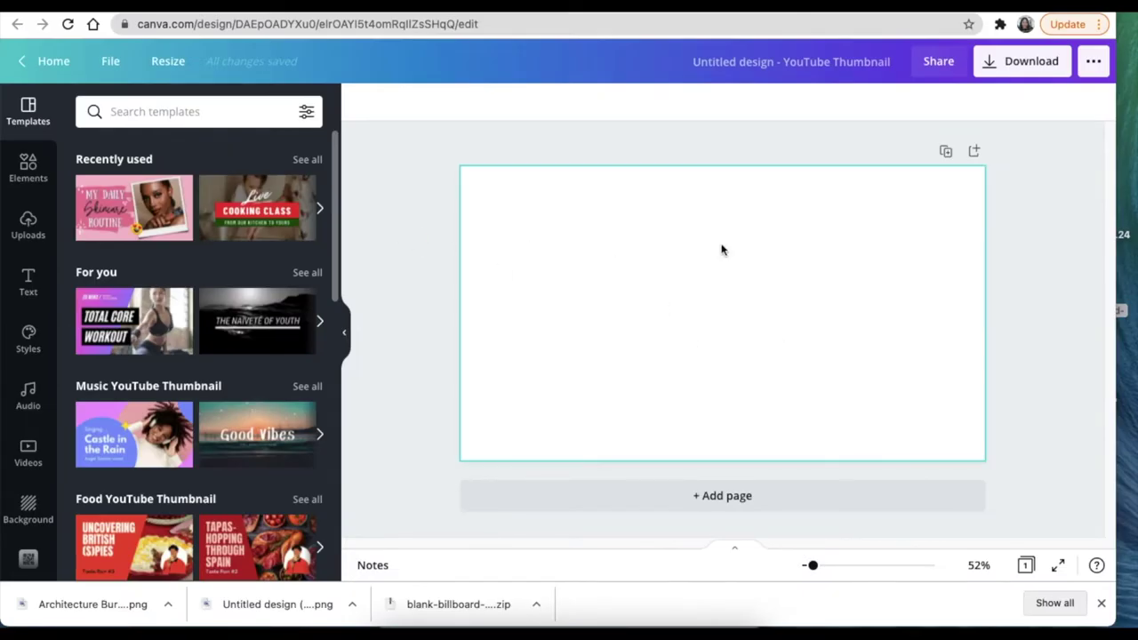
Add the 'attorney' stock photo and stretch it to fill the whole page
click(28, 168)
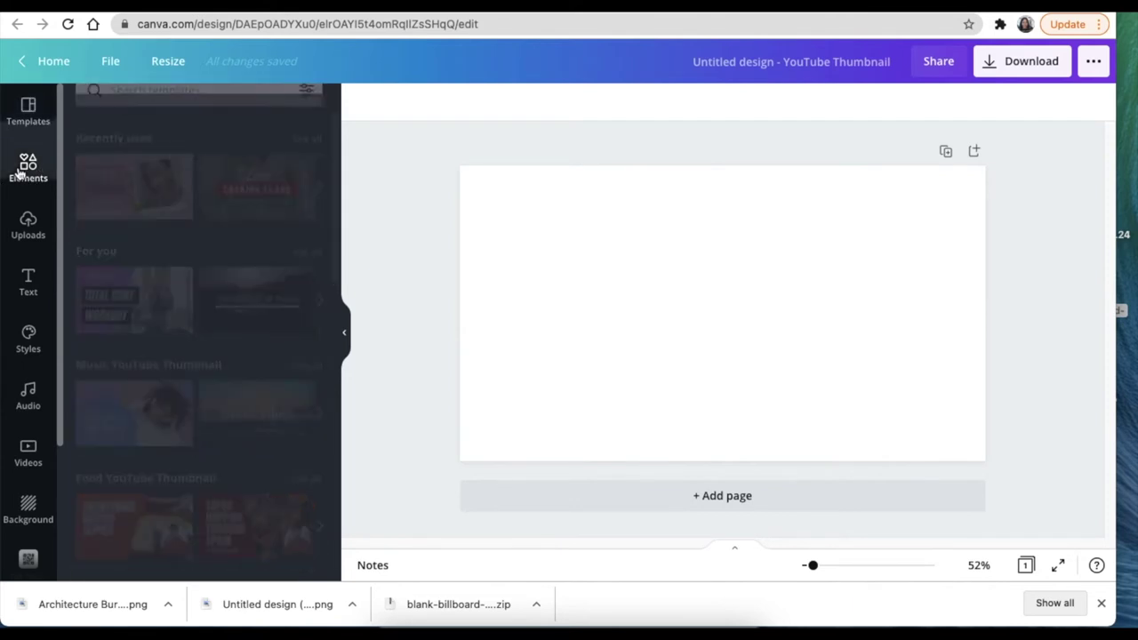
click(127, 114)
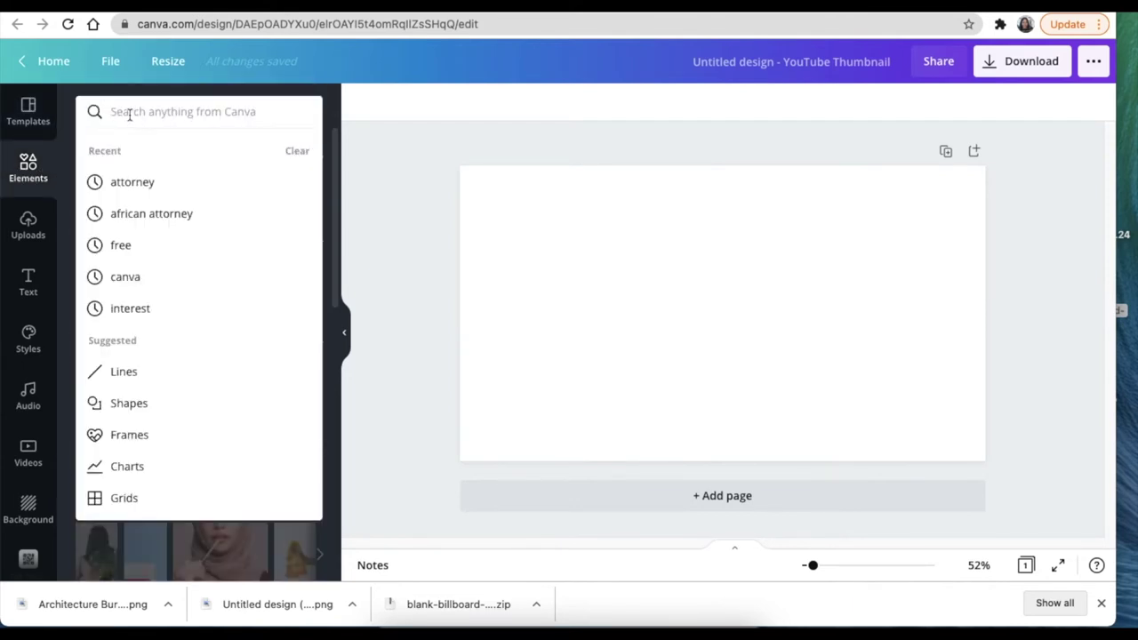
text(atto)
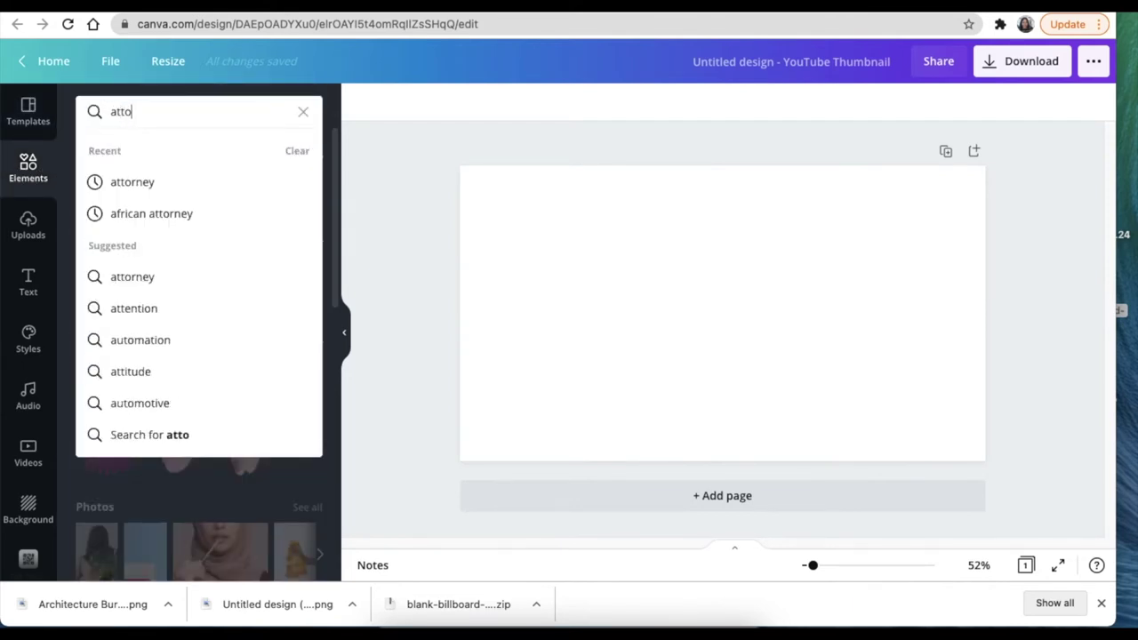
text(rney)
key(Return)
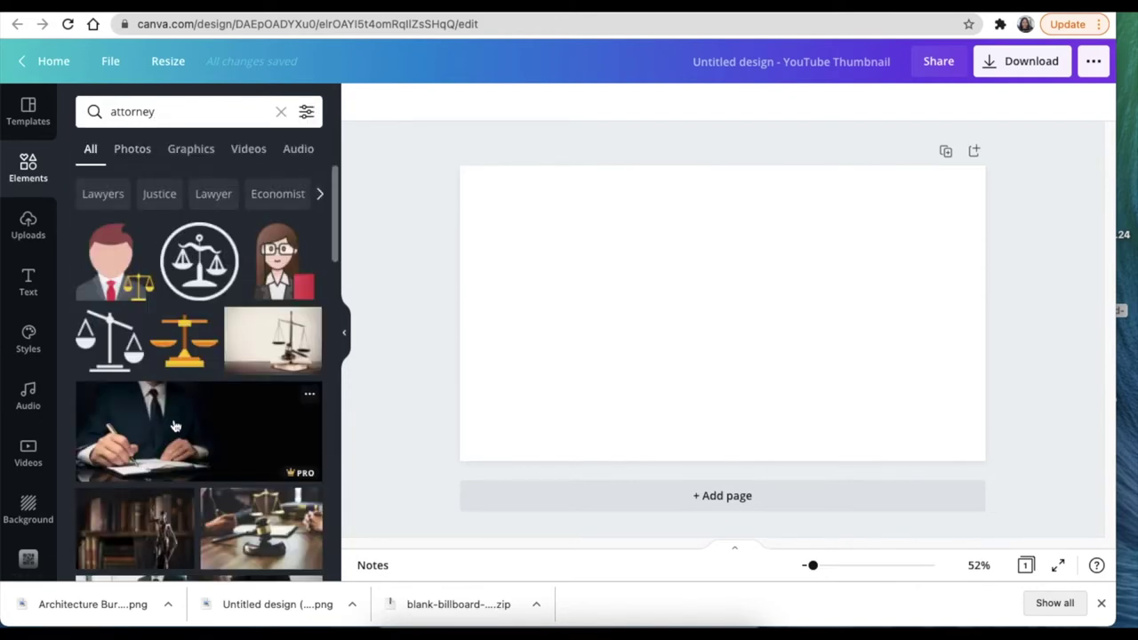
click(175, 427)
drag(605, 332, 603, 311)
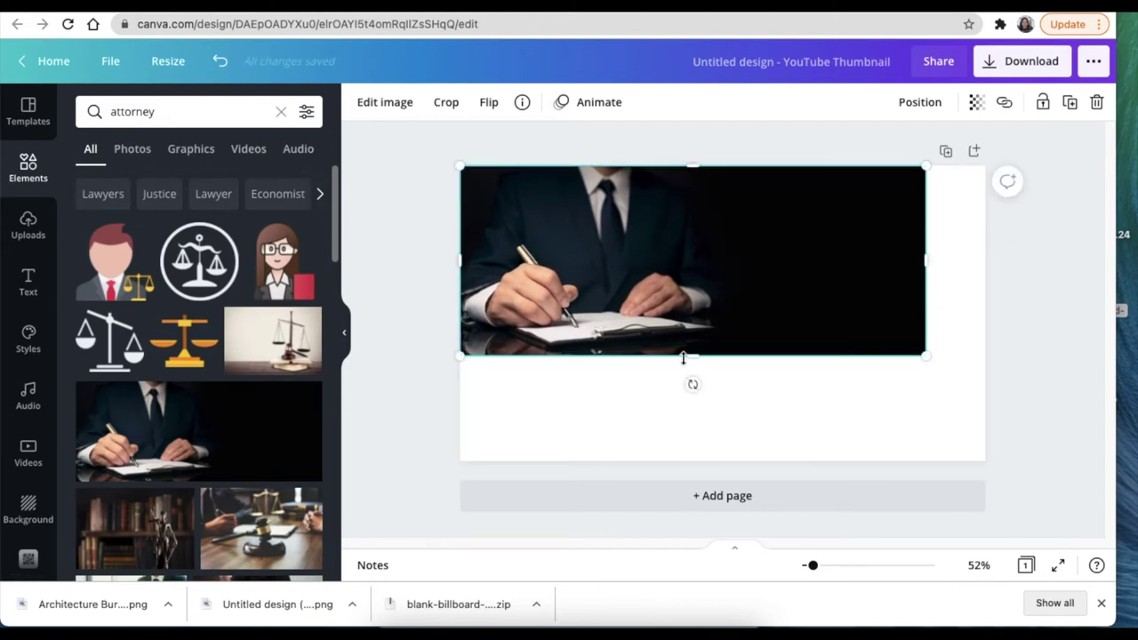
drag(692, 356, 691, 461)
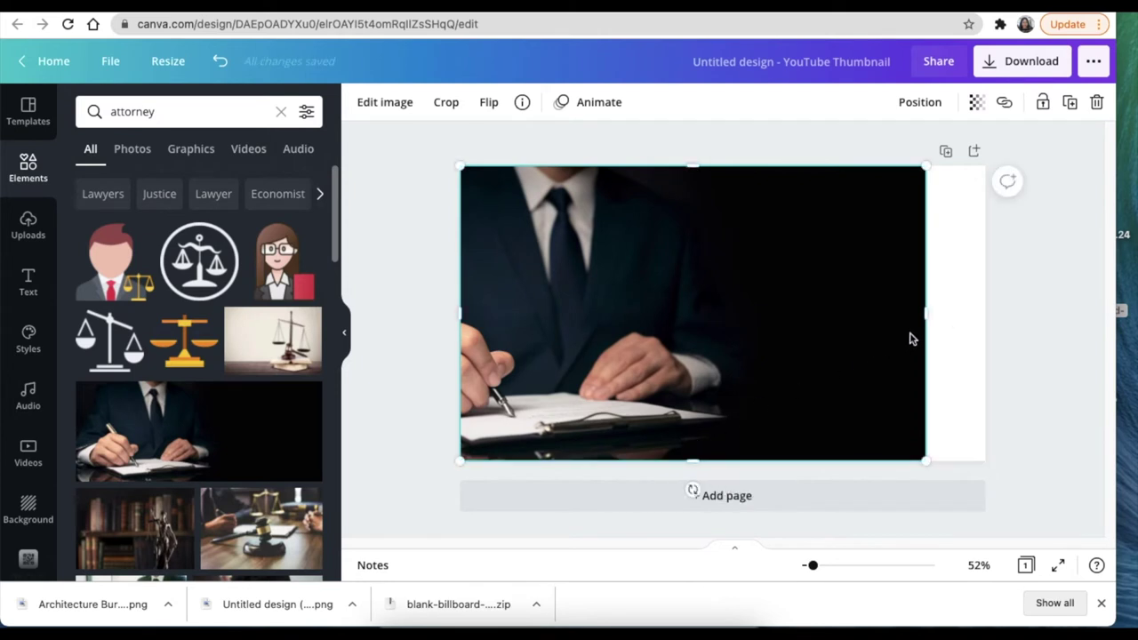
drag(924, 310, 985, 318)
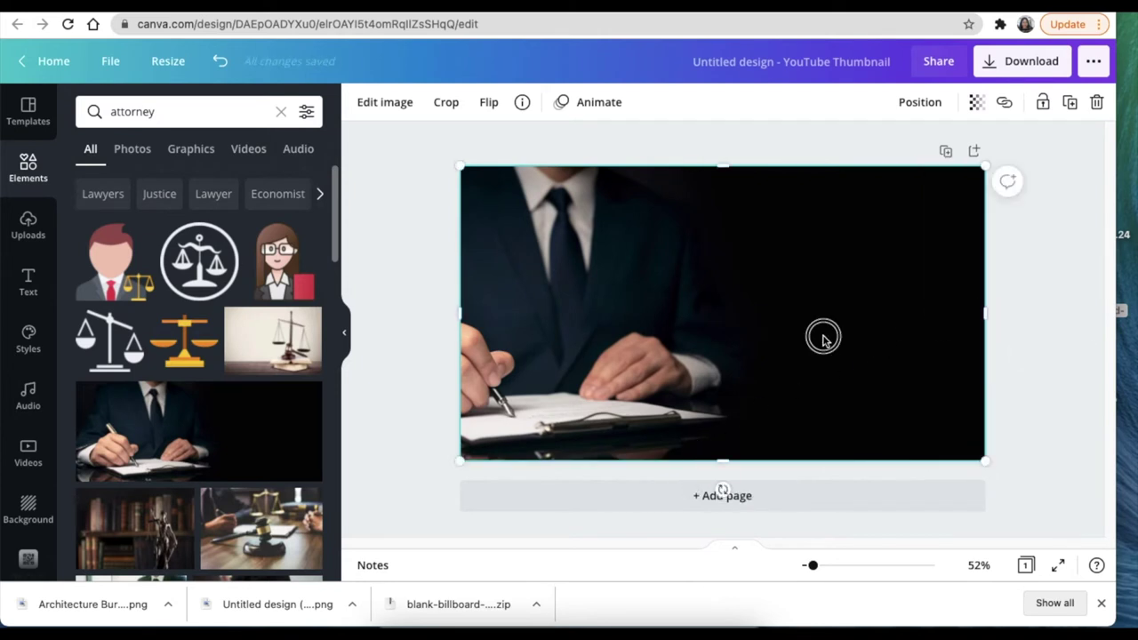
Crop the photo to shift the attorney right within the frame
click(446, 101)
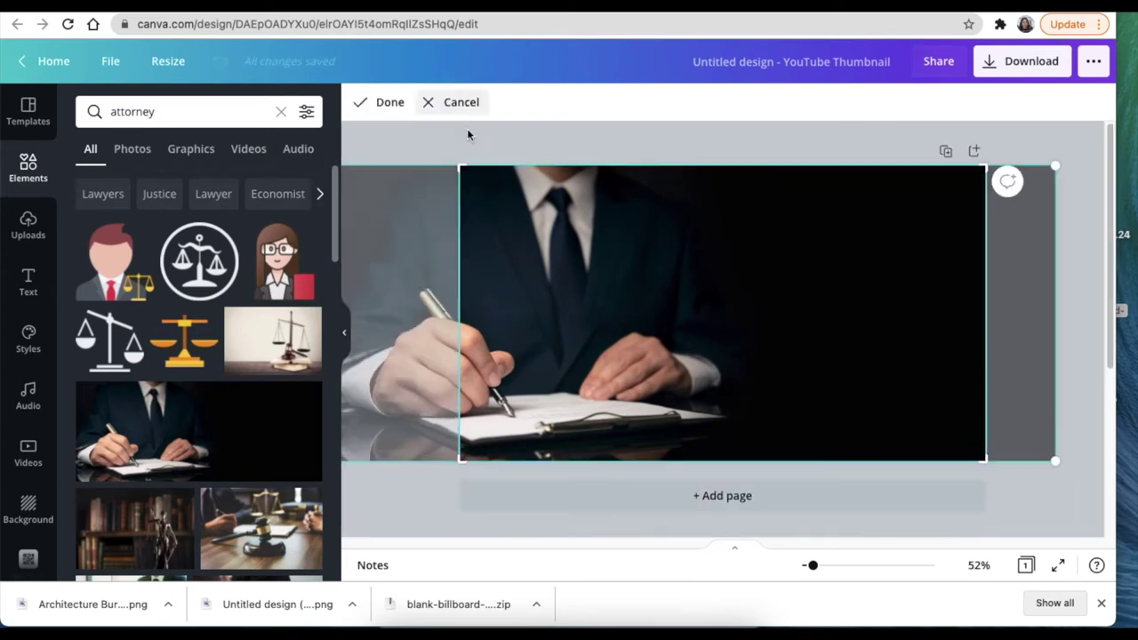
drag(566, 275, 604, 283)
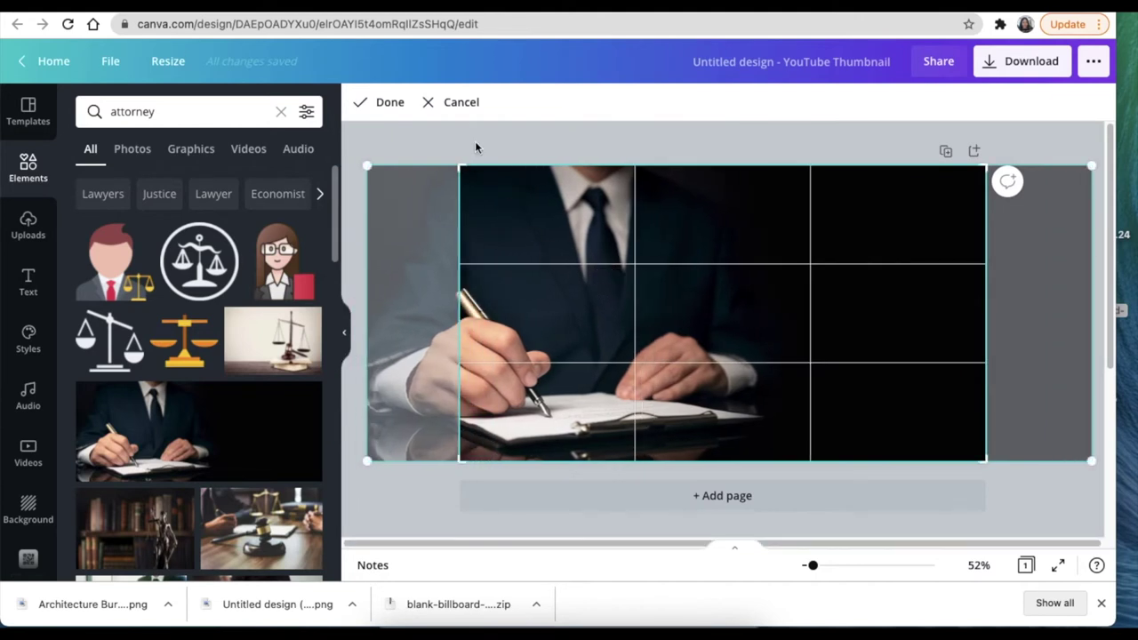
click(388, 101)
click(390, 167)
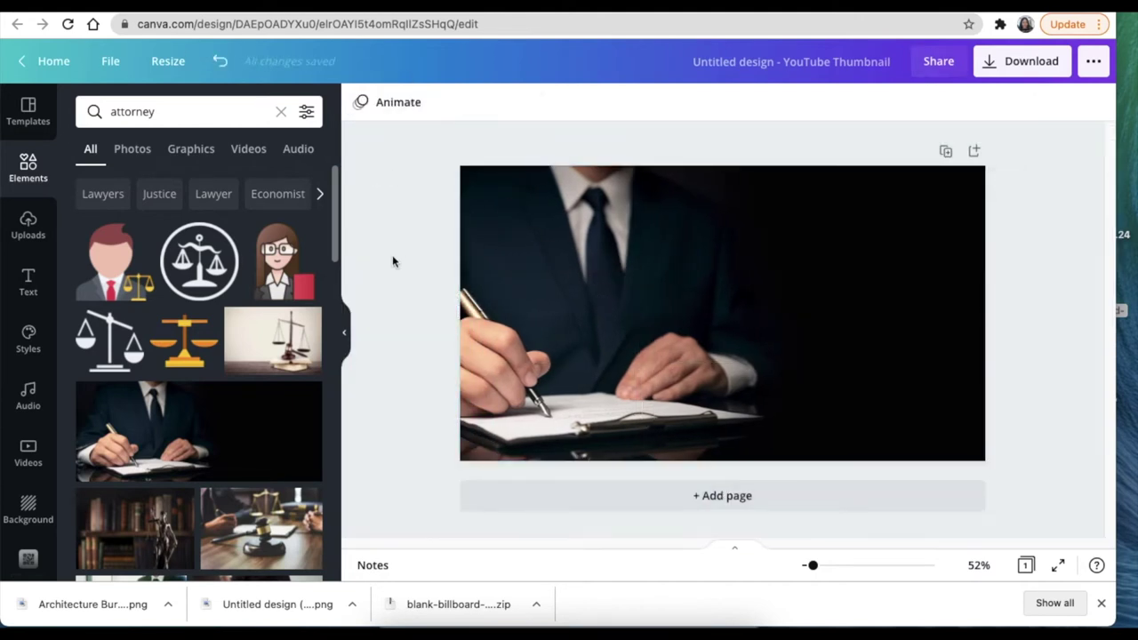
click(25, 237)
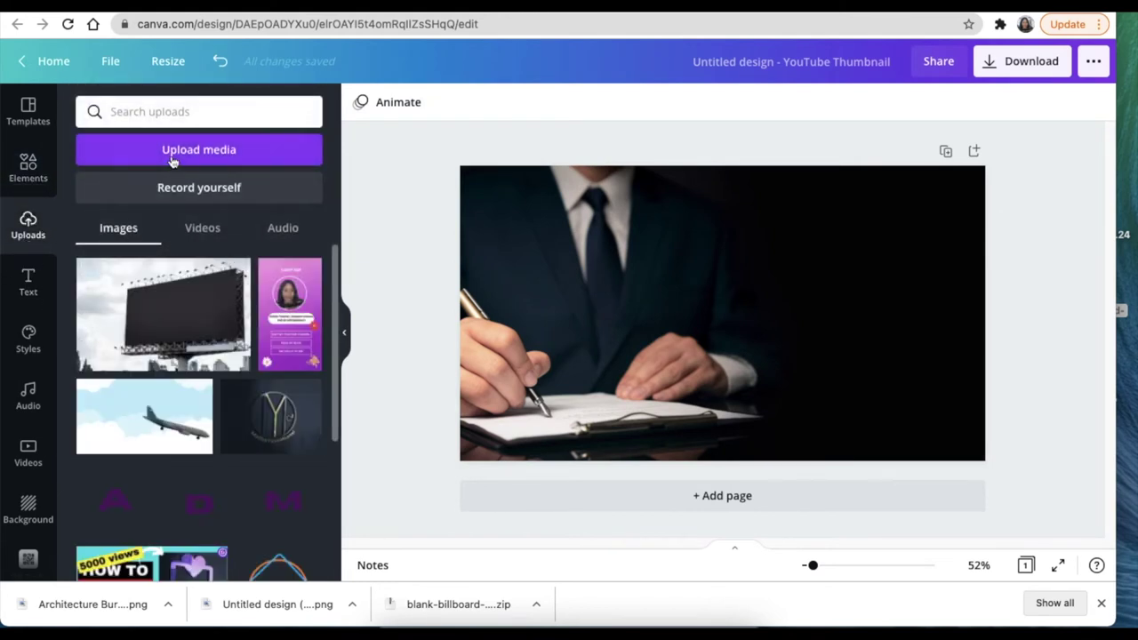
Upload the Architecture Bureau logo PNG from Downloads into Canva's uploads
click(171, 153)
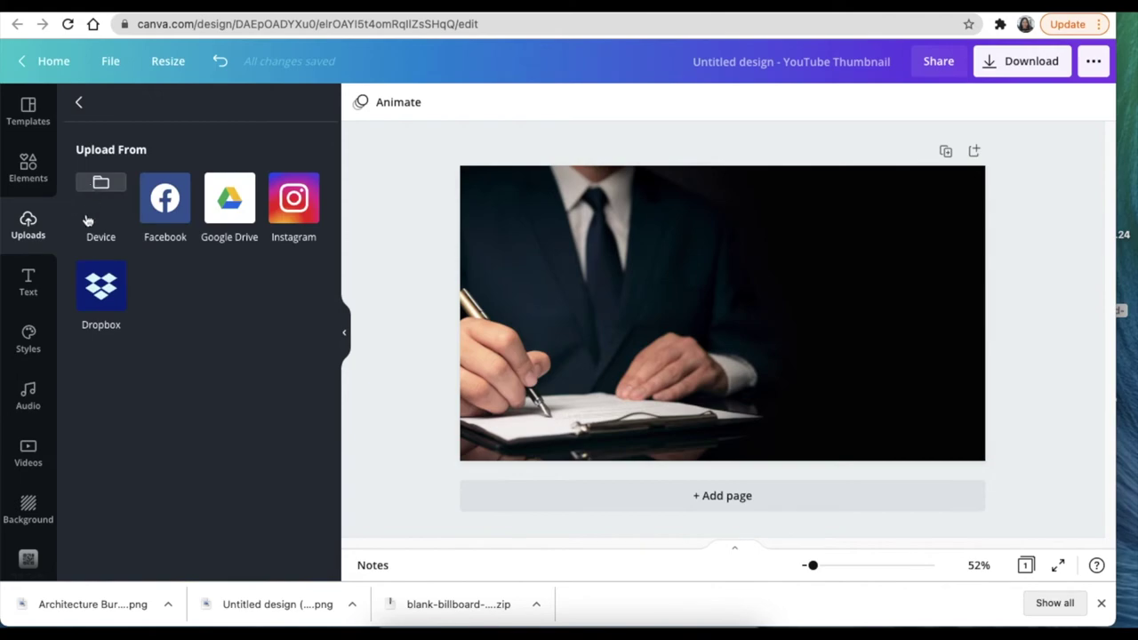
click(87, 222)
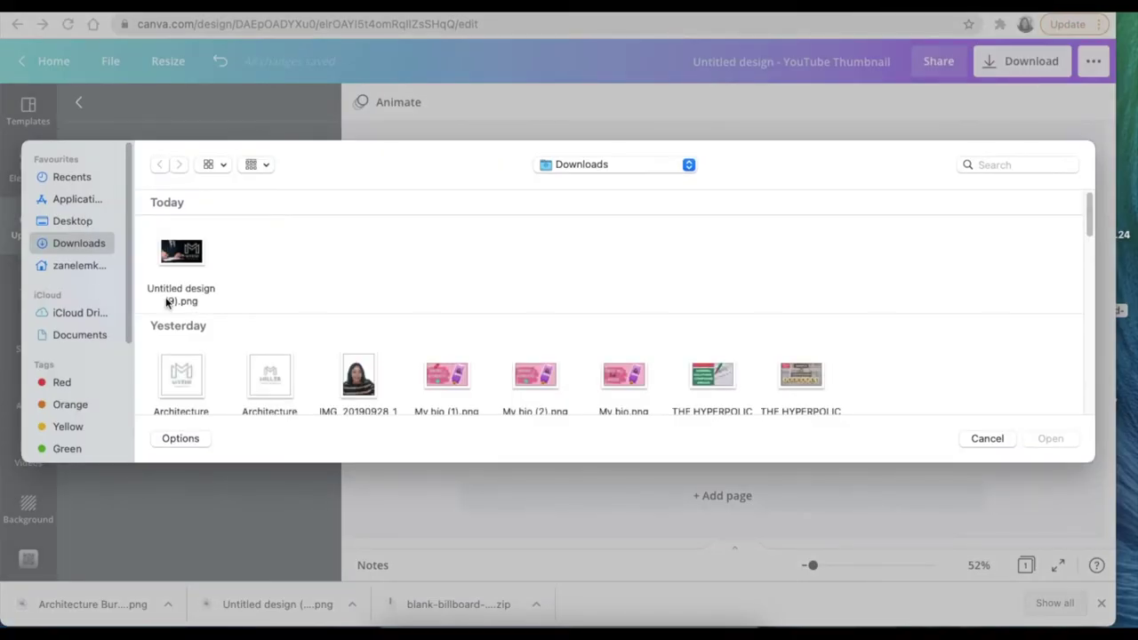
click(181, 263)
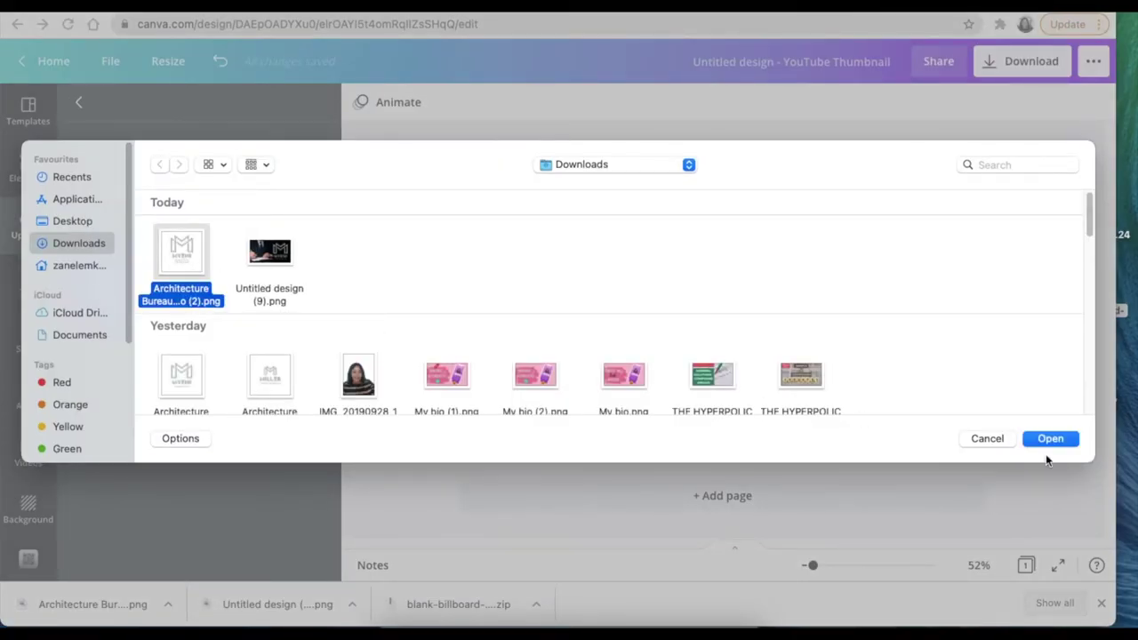
click(1035, 449)
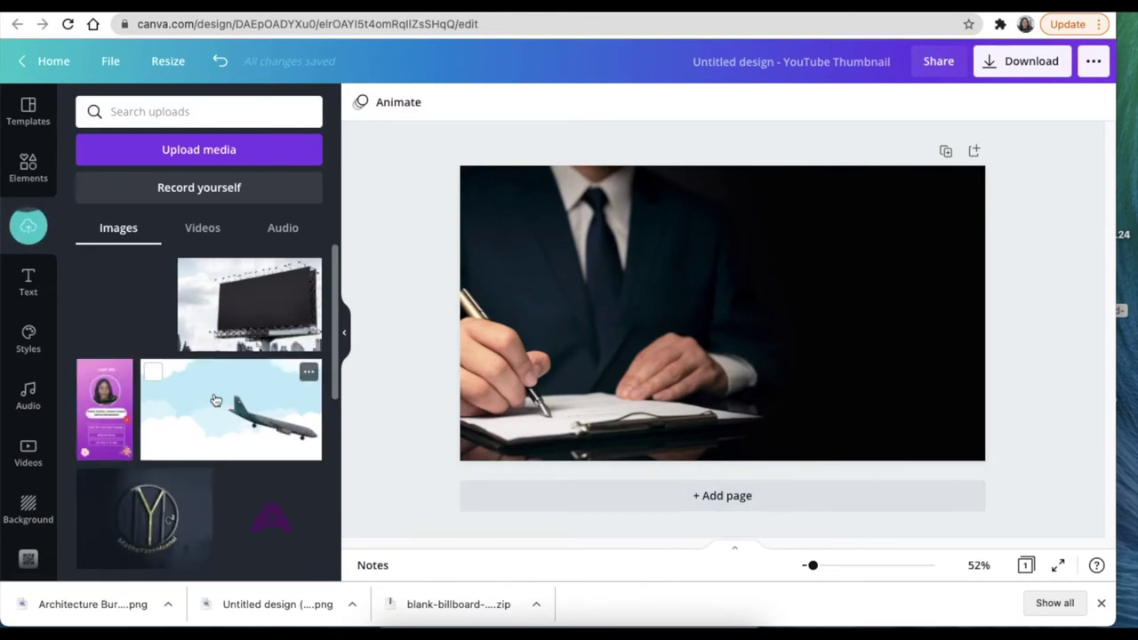
Add the uploaded MYENI logo and enlarge it over the photo's dark right side
click(123, 298)
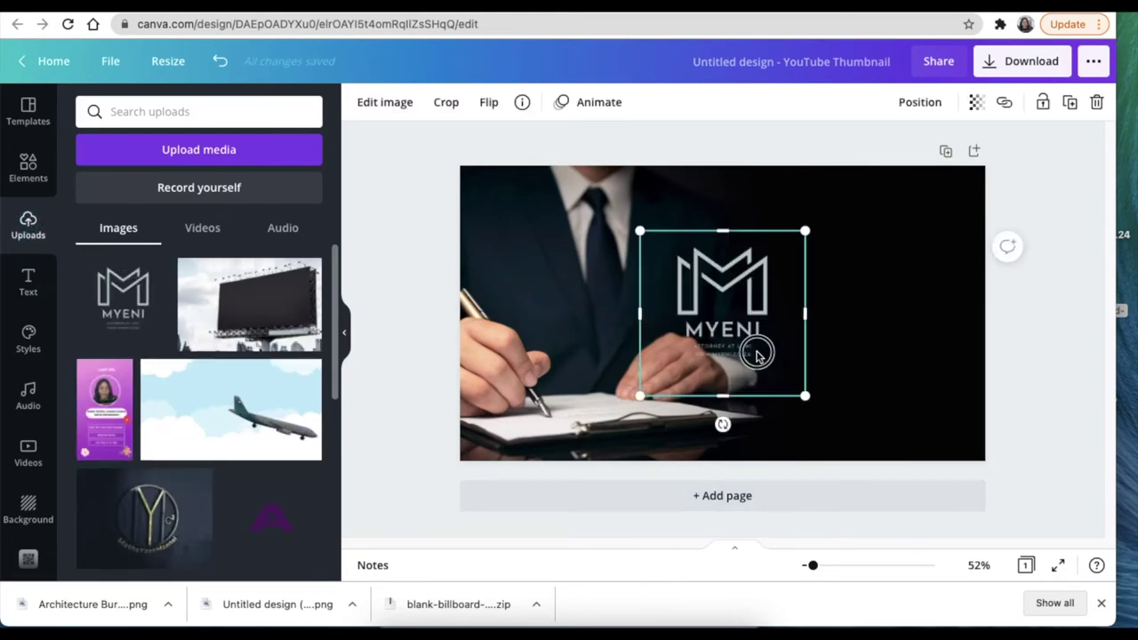
drag(755, 355, 802, 293)
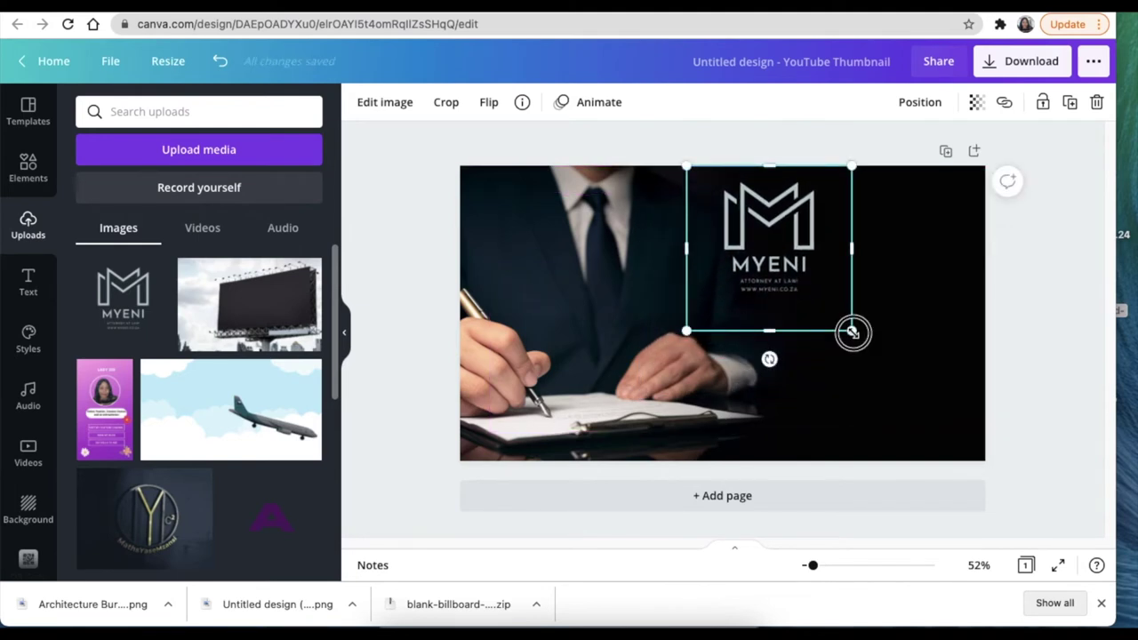
drag(853, 332, 1023, 537)
drag(906, 399, 907, 388)
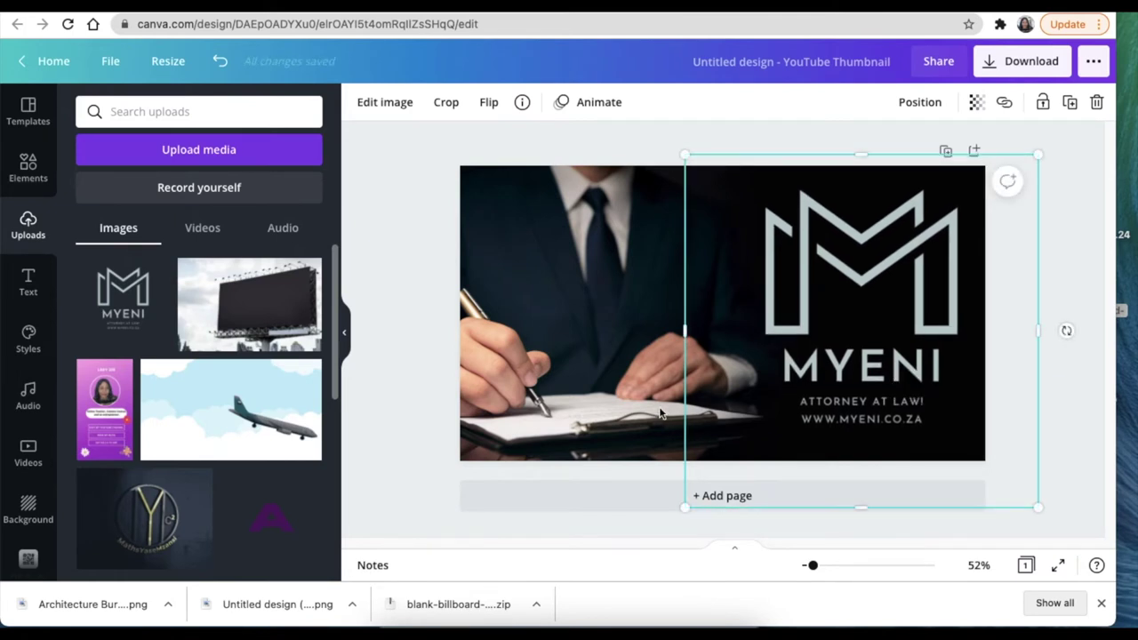
click(401, 207)
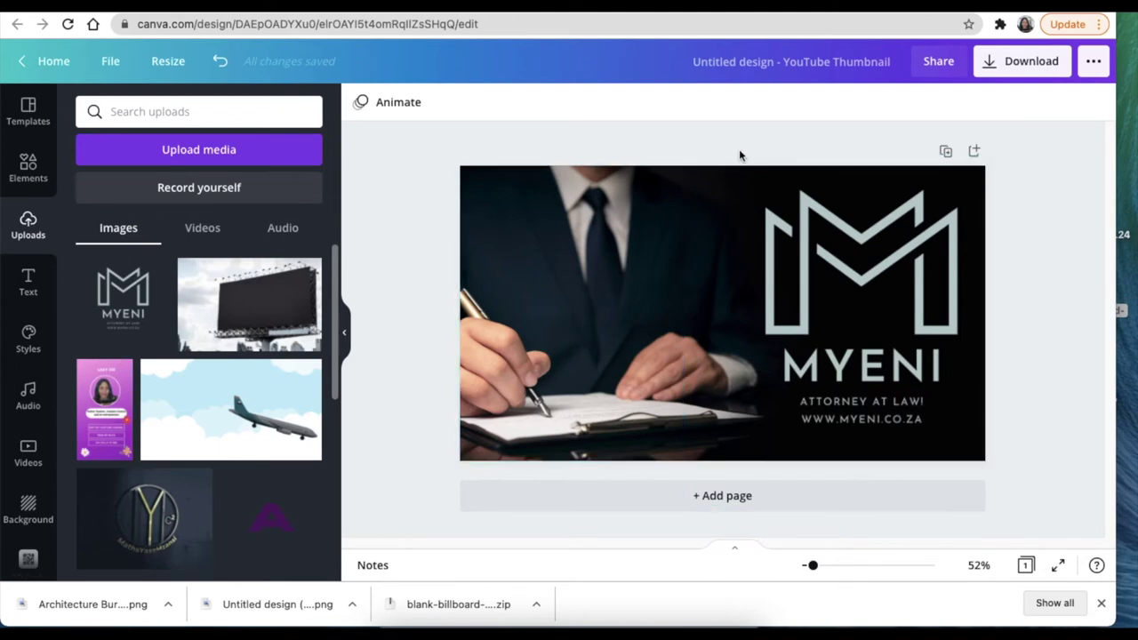
Export the thumbnail as a transparent PNG and close the saved-design message
click(1033, 64)
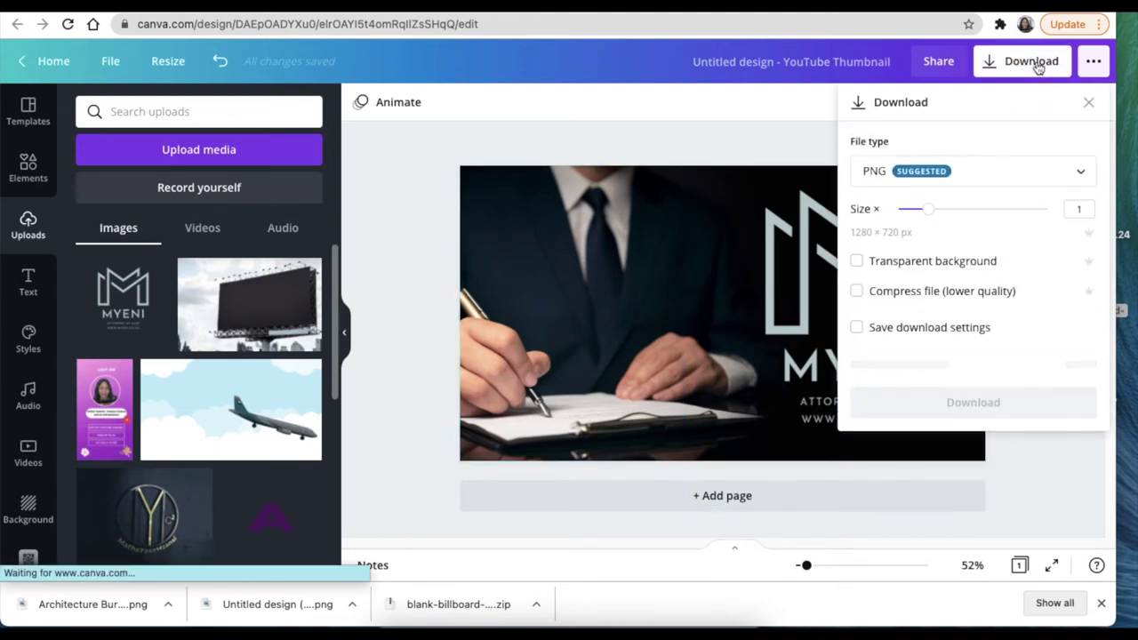
click(857, 262)
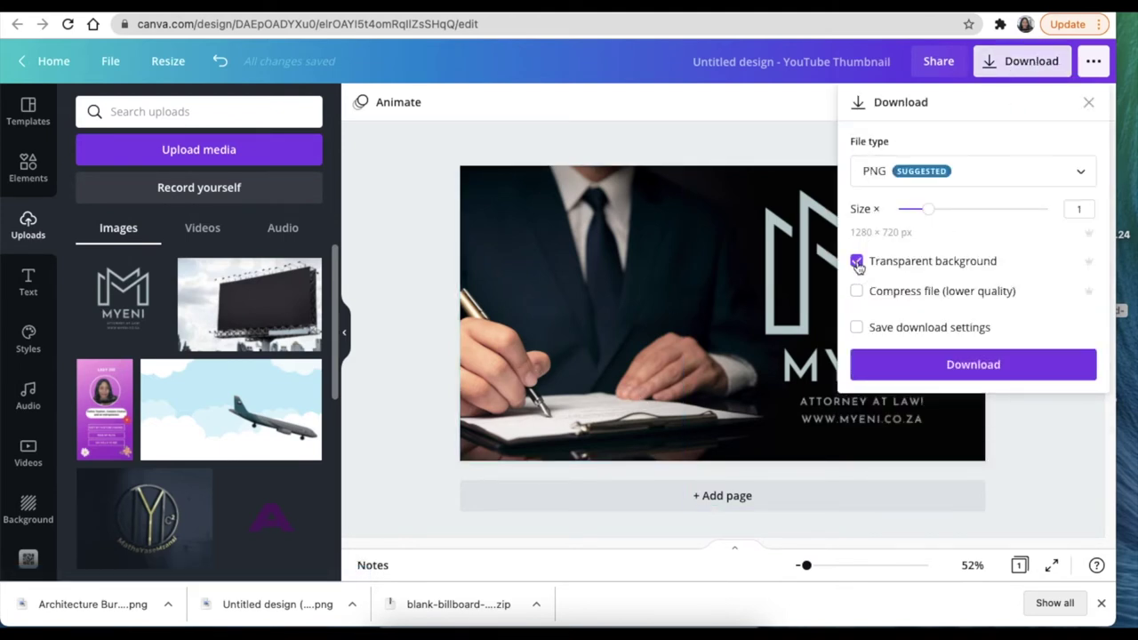
click(892, 364)
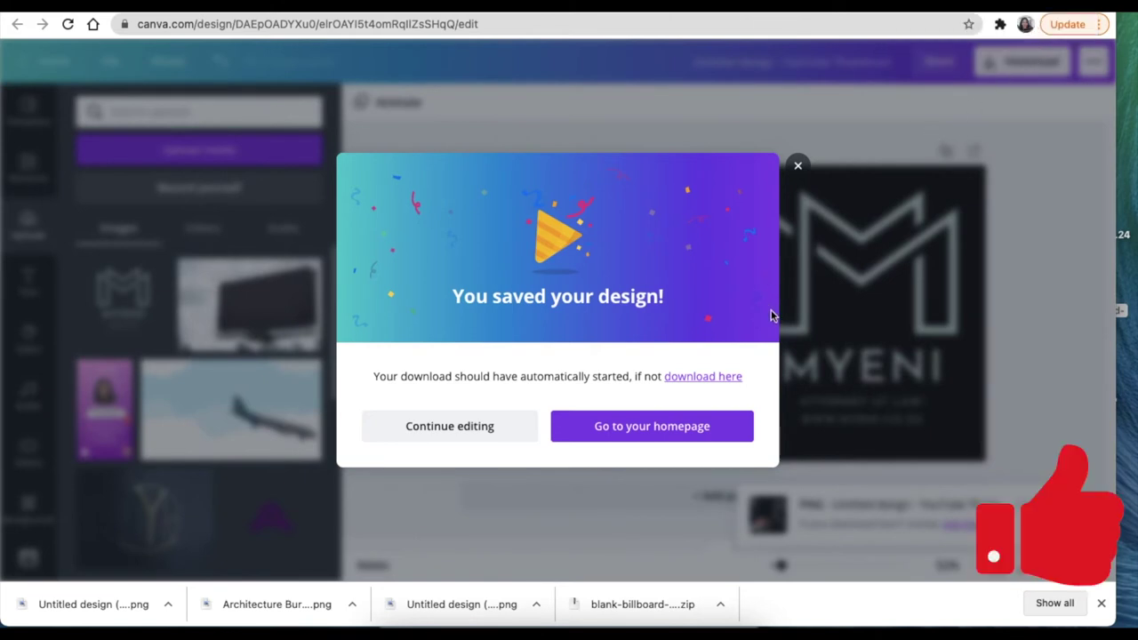
click(798, 167)
Open 12218.psd in Photopea in a new tab and open its Graphic smart object
key(ctrl+t)
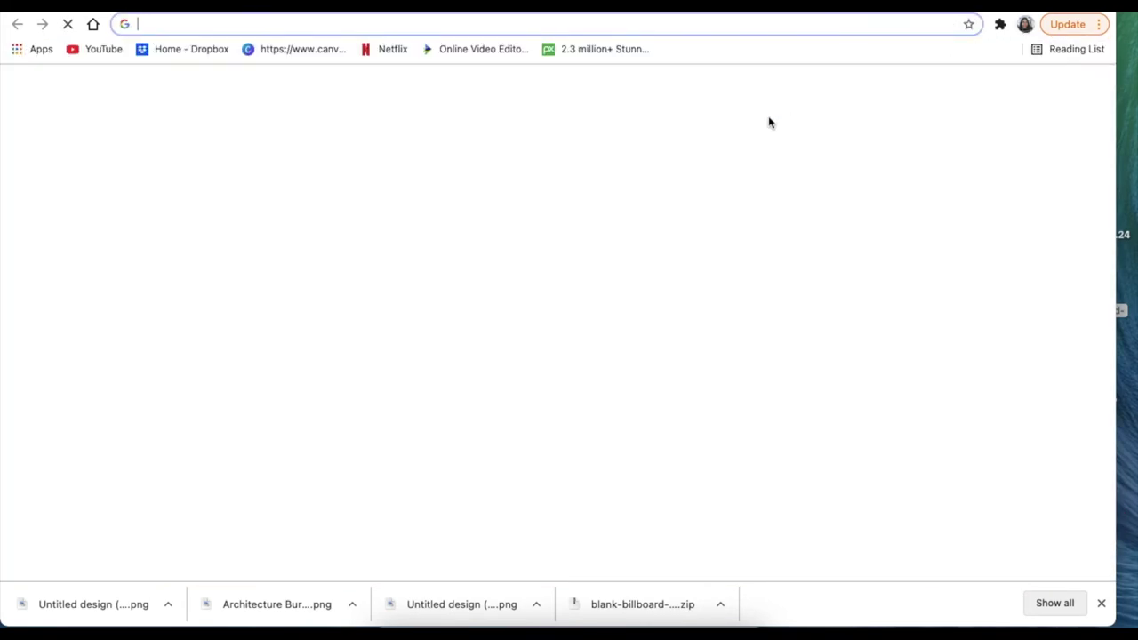
text(photopea.com)
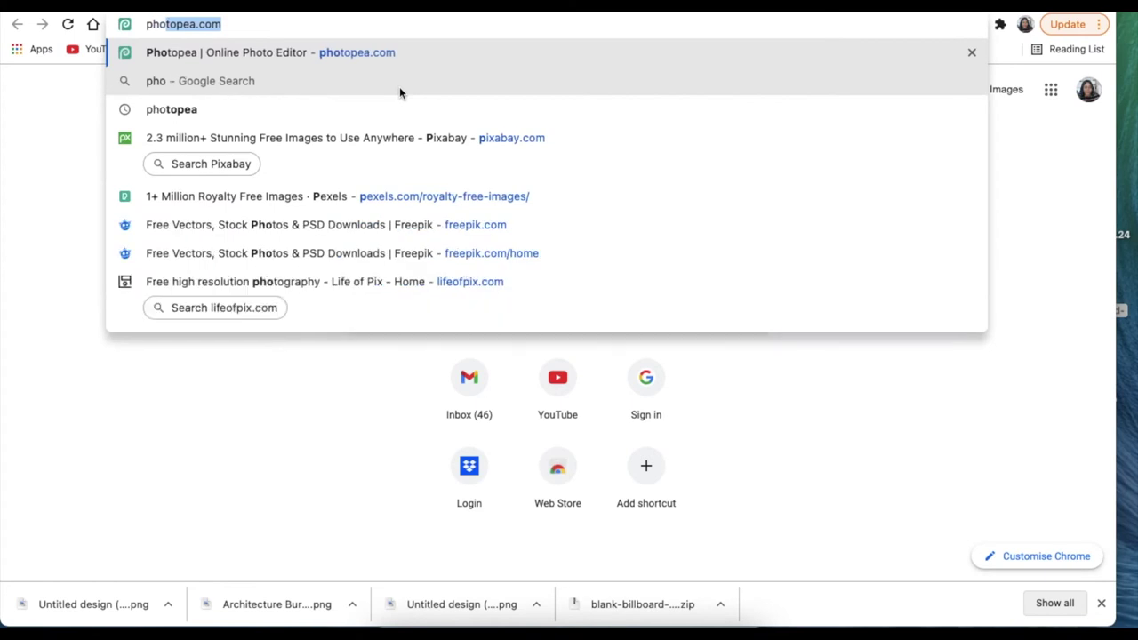
key(Return)
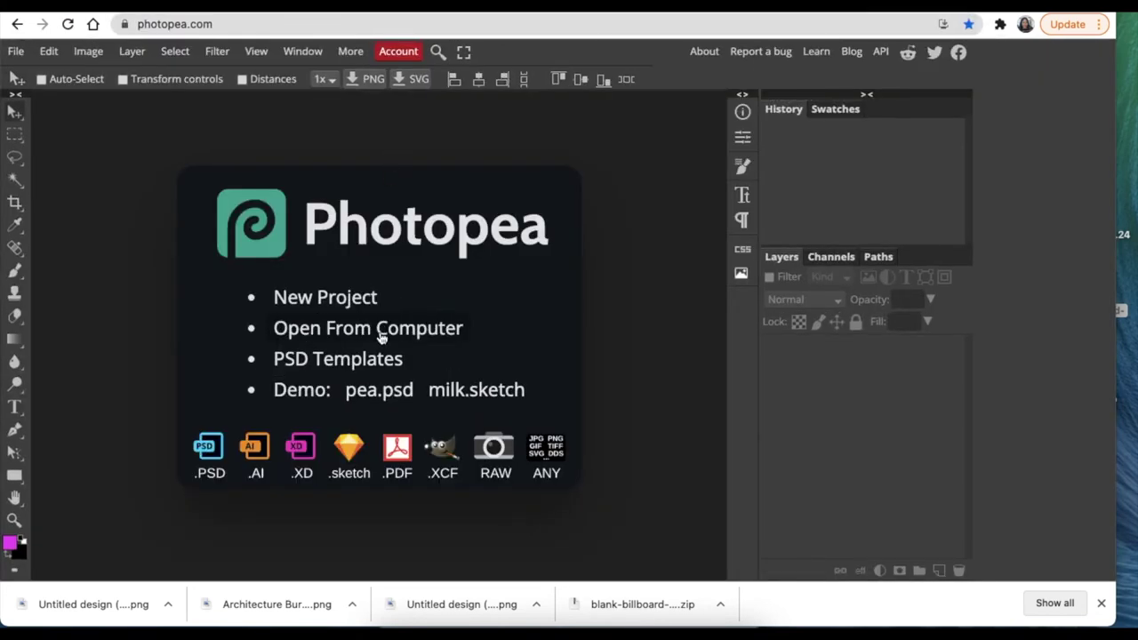
click(380, 335)
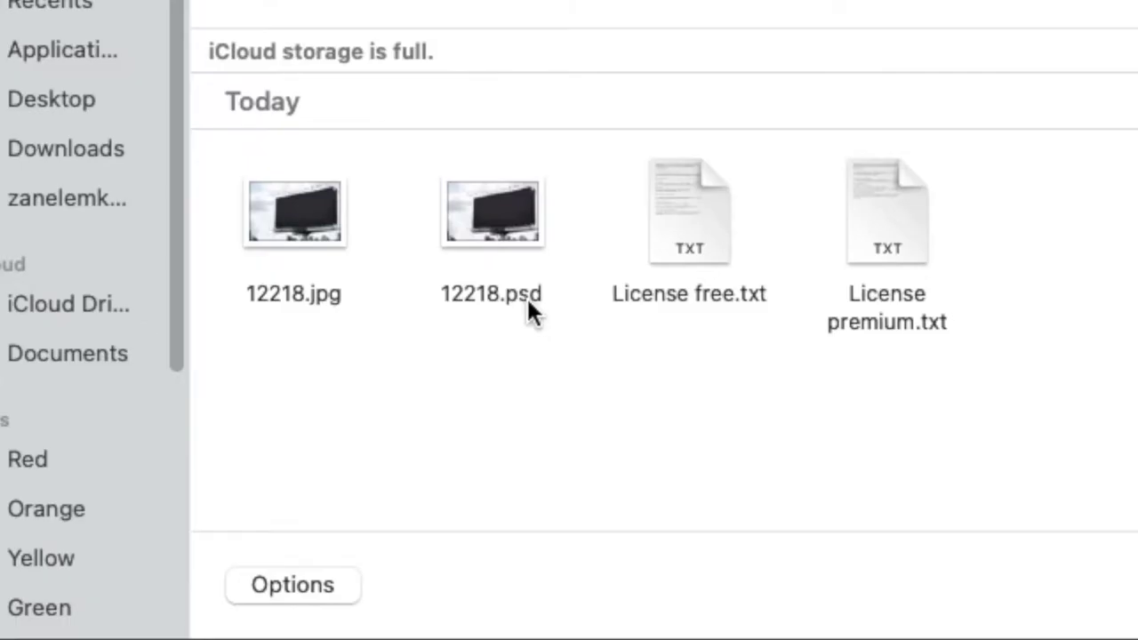
click(285, 309)
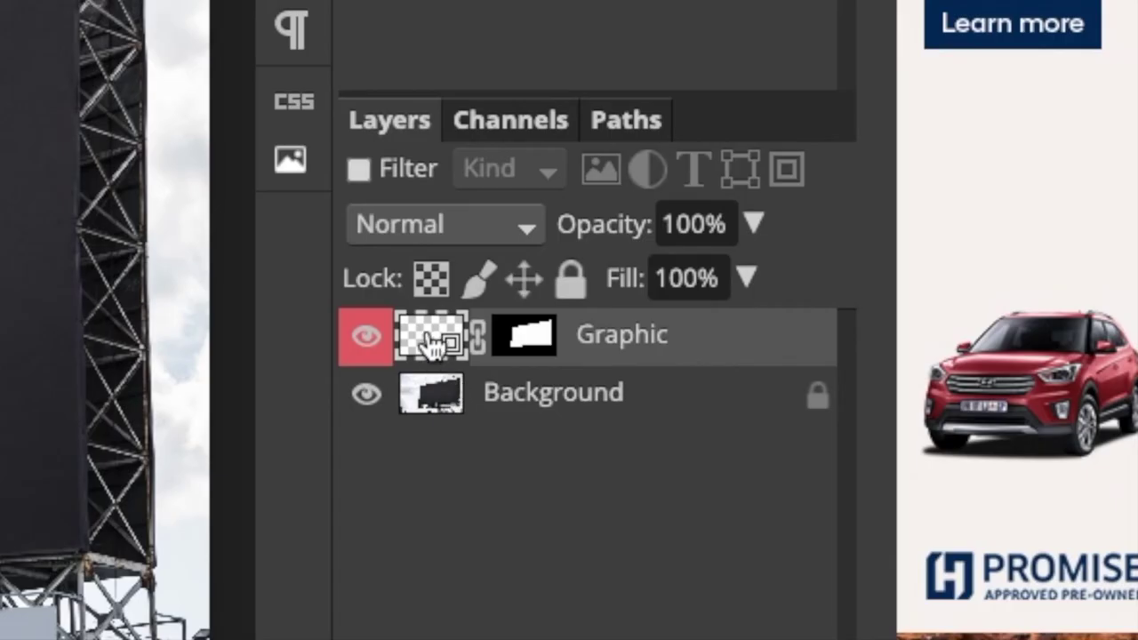
double_click(427, 343)
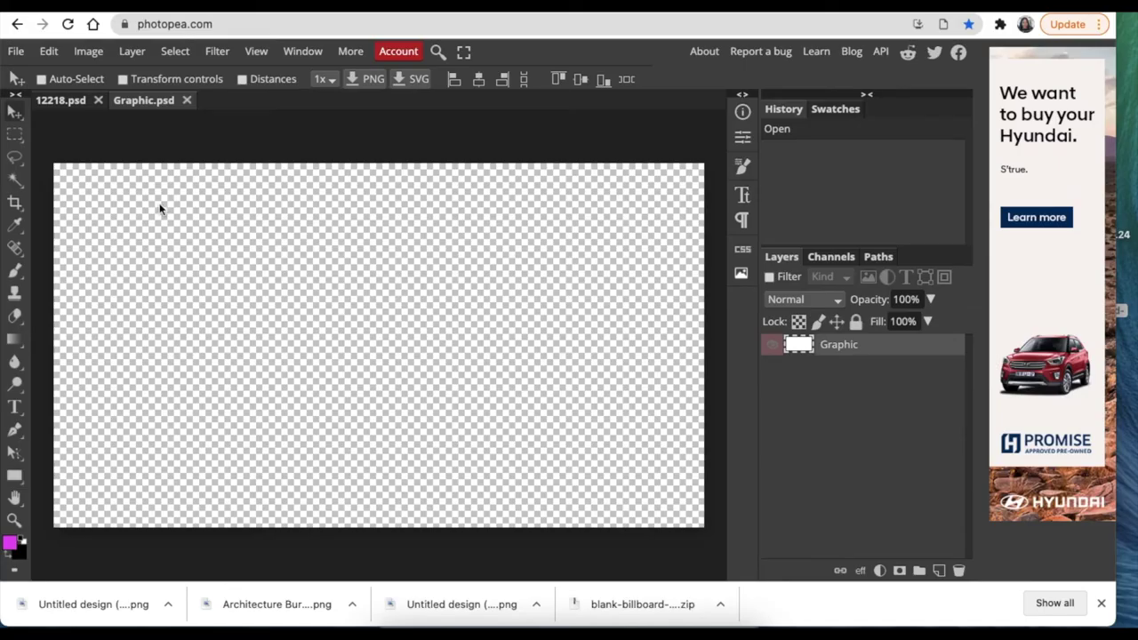
Place Untitled design (10).png from Downloads into Graphic.psd and stretch it across the whole canvas
click(16, 51)
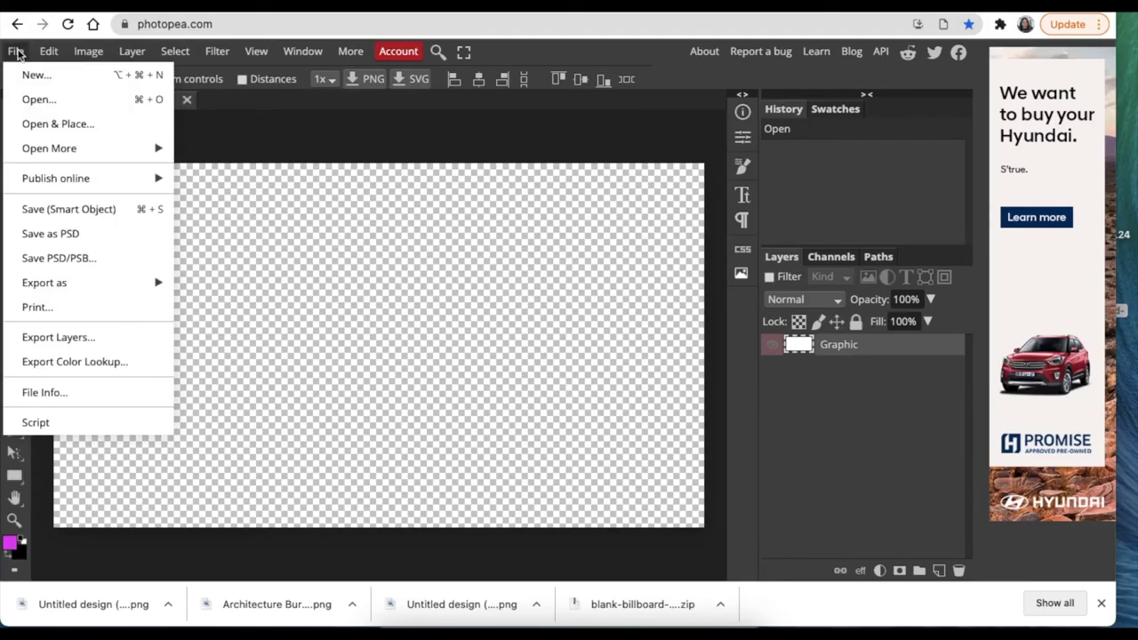
click(53, 123)
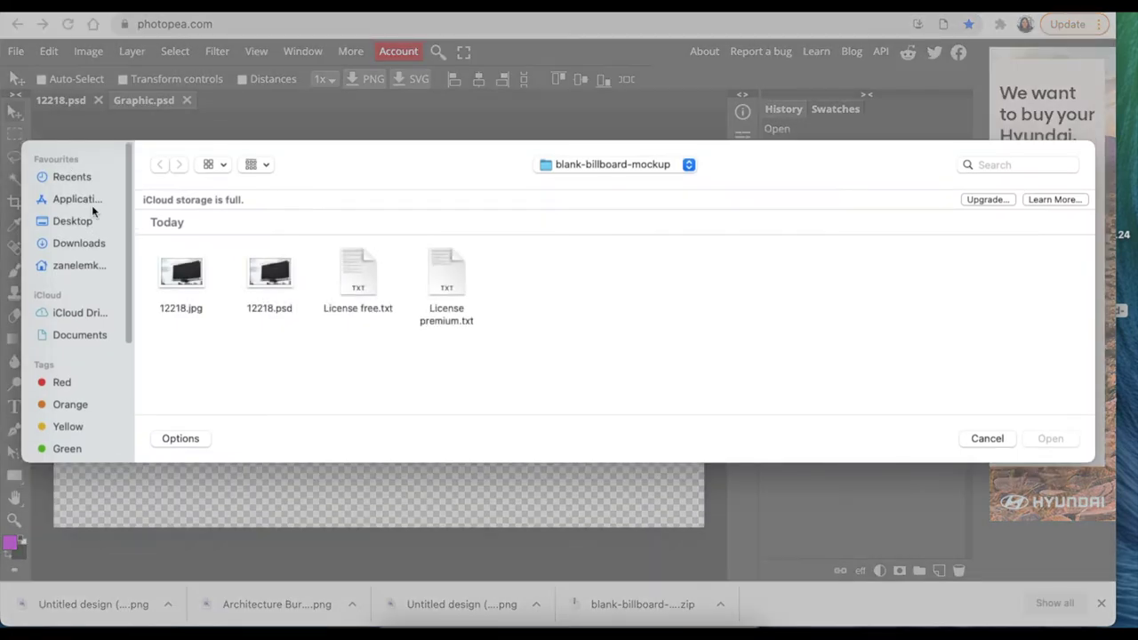
click(80, 243)
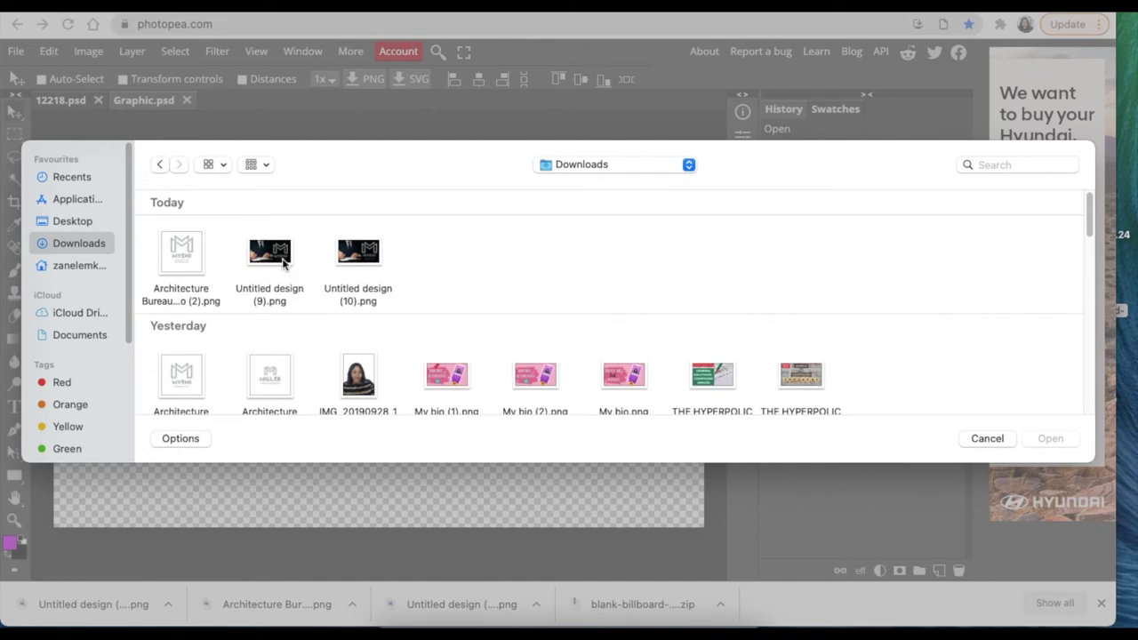
click(358, 253)
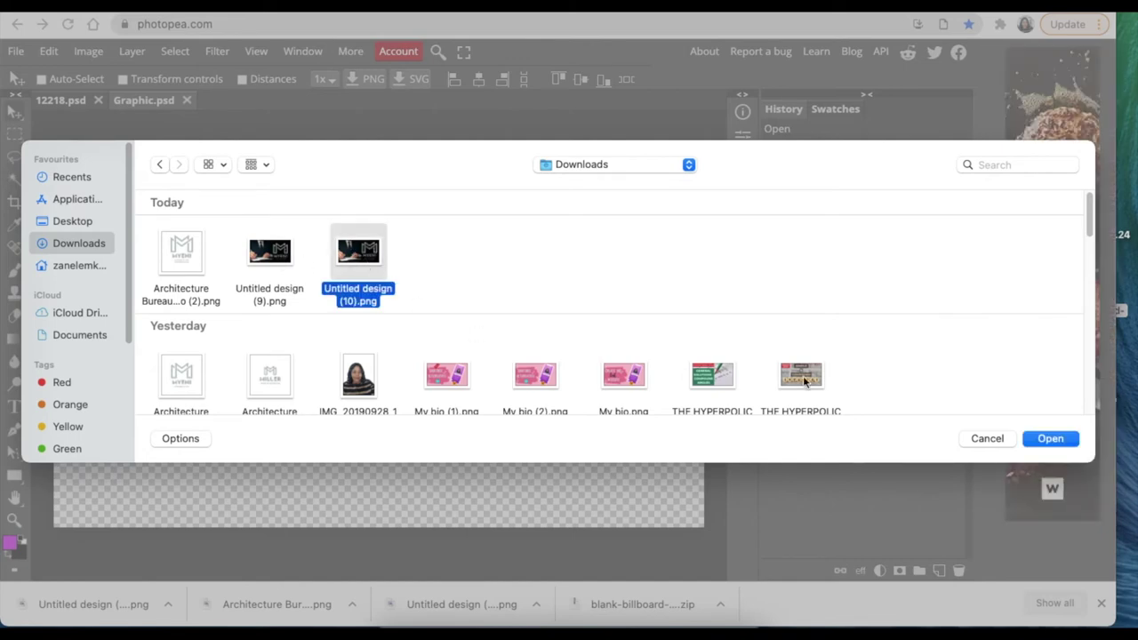
click(1062, 439)
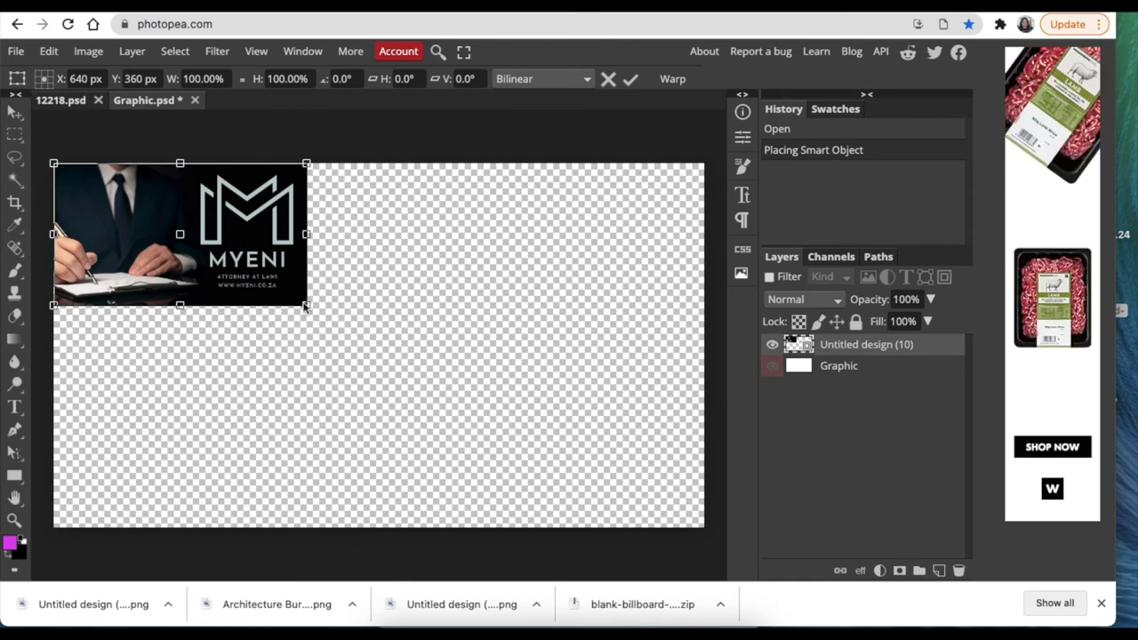
drag(305, 305, 702, 529)
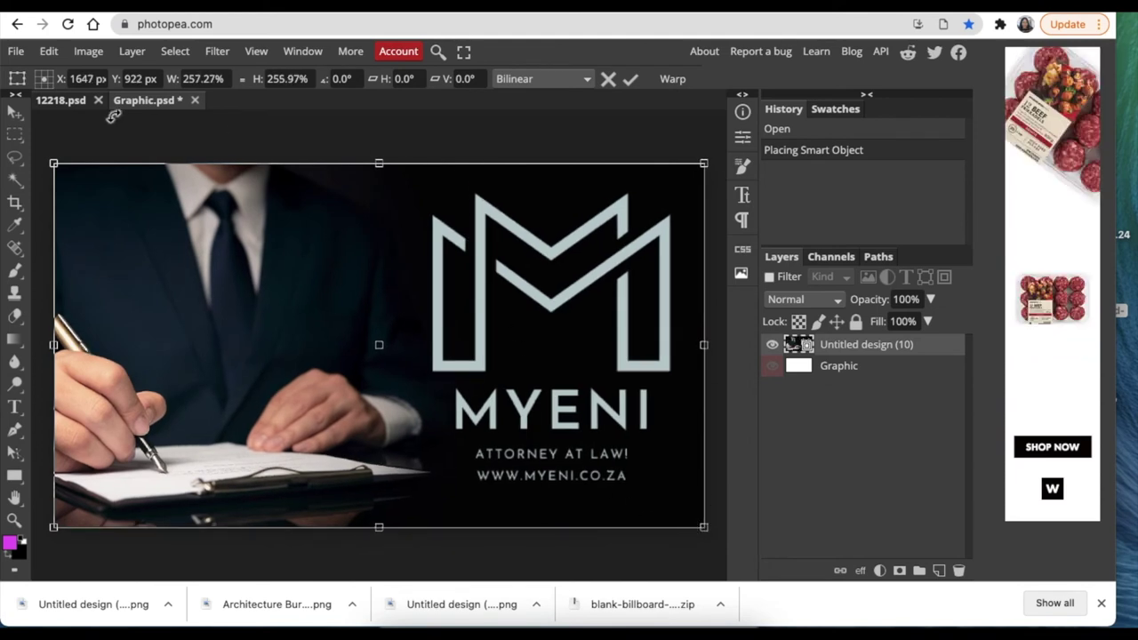
click(16, 51)
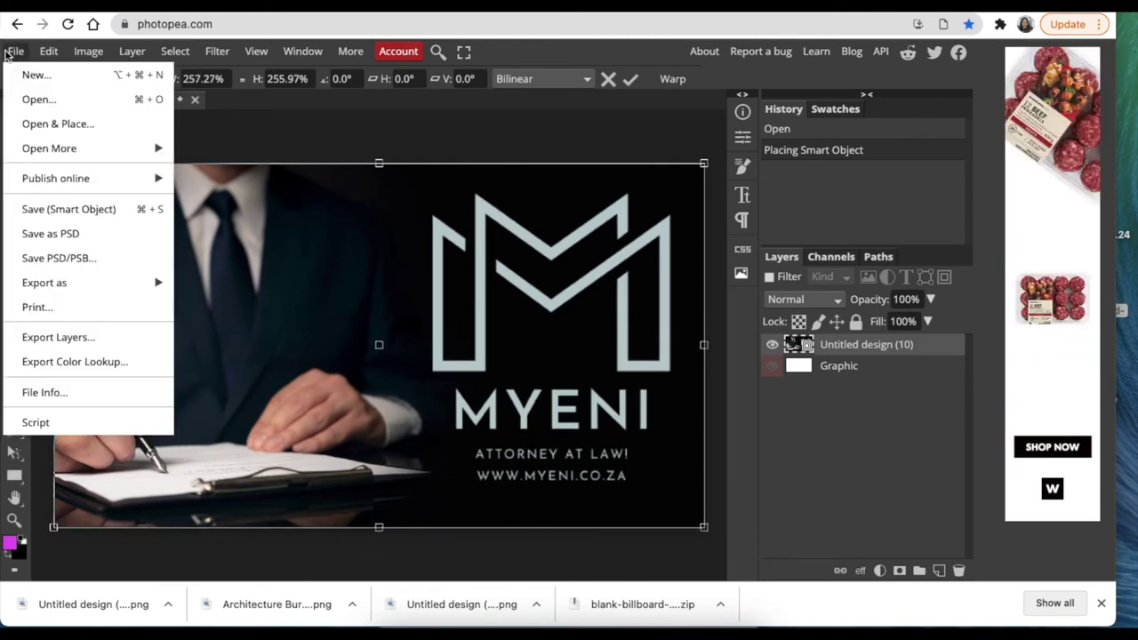
Save the design into the smart object and view the updated 12218.psd billboard mockup
click(47, 208)
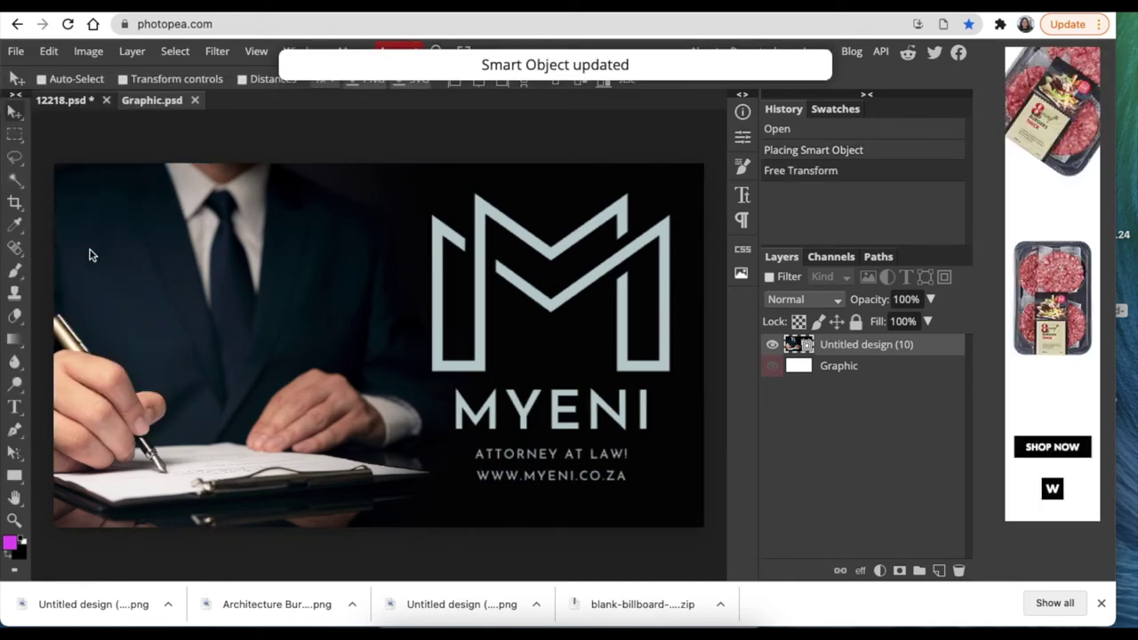
click(58, 105)
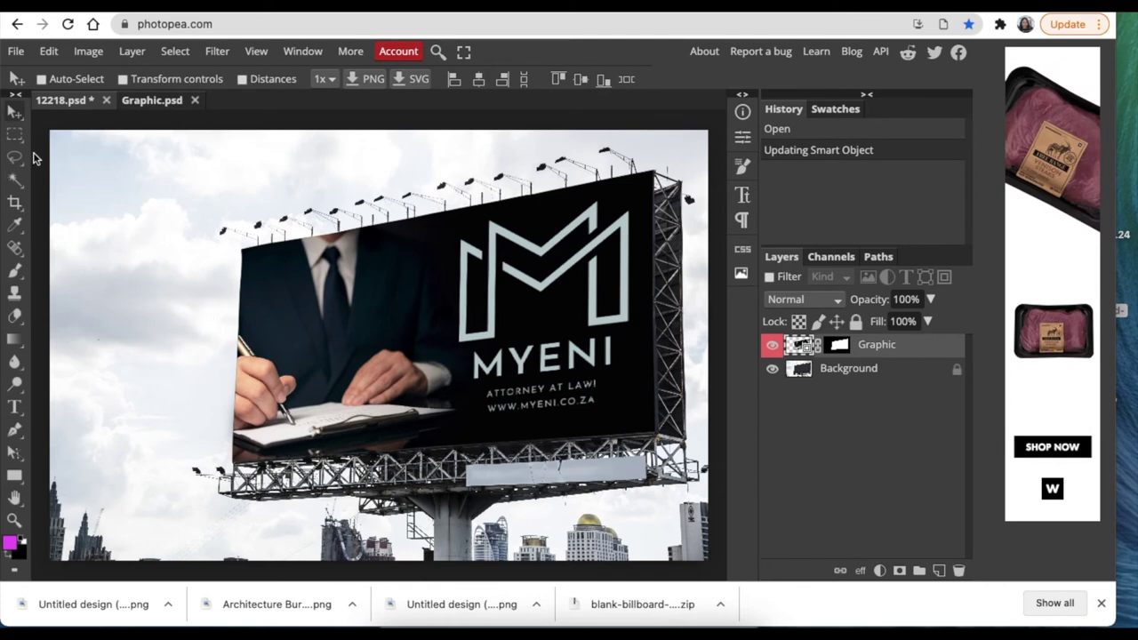
Check the billboard's PNG export settings at 5000×3271, then close the Graphic.psd document
click(16, 51)
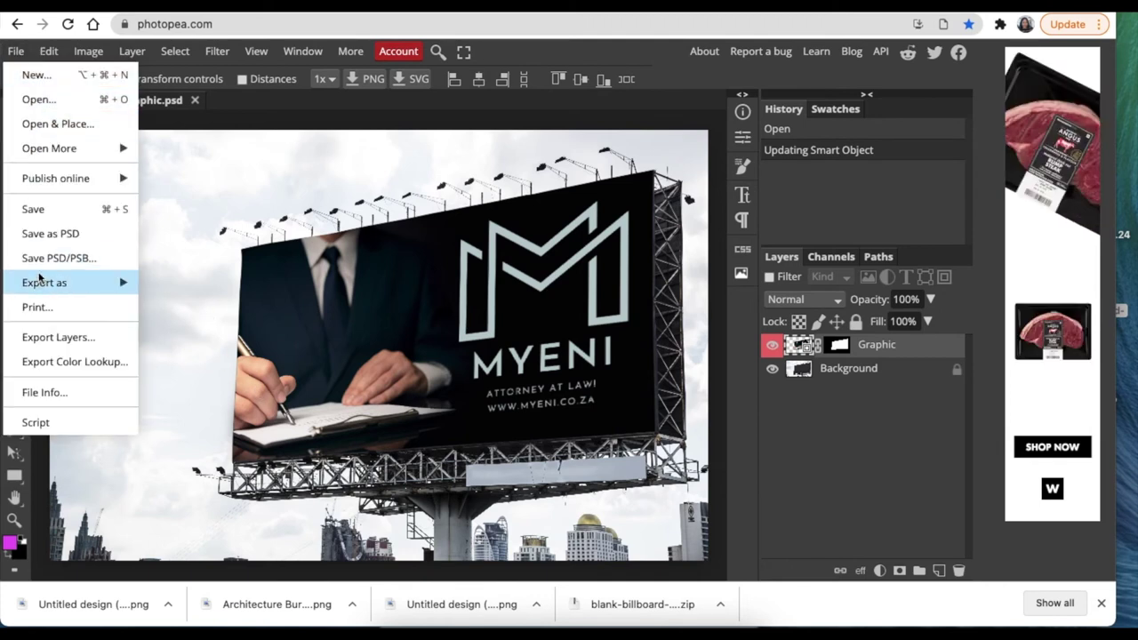
mouse_move(42, 281)
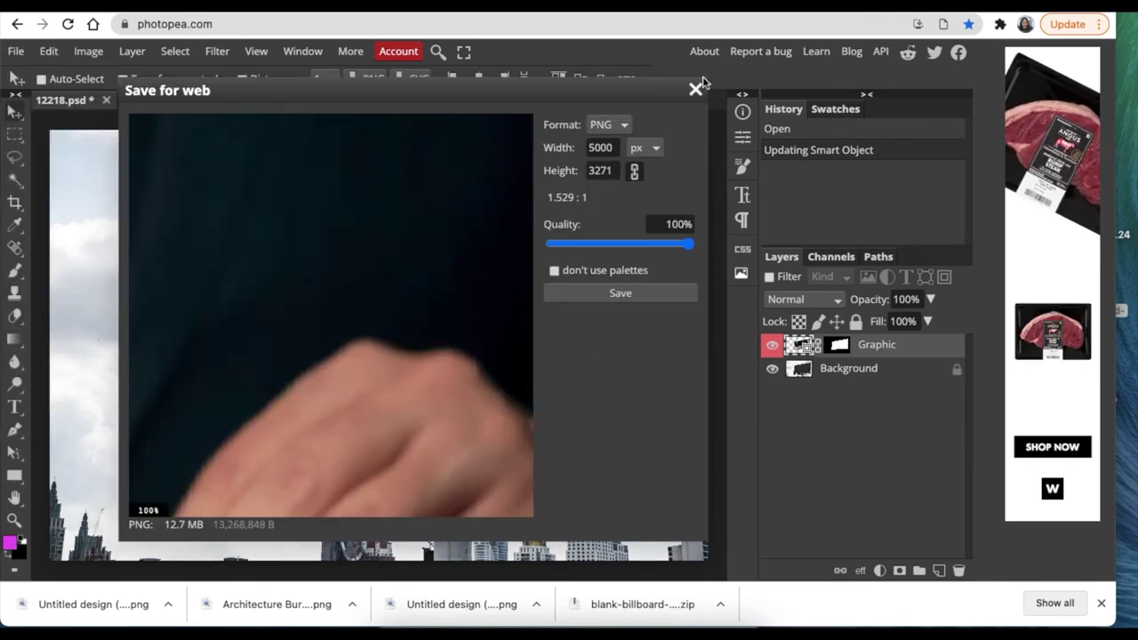
click(695, 91)
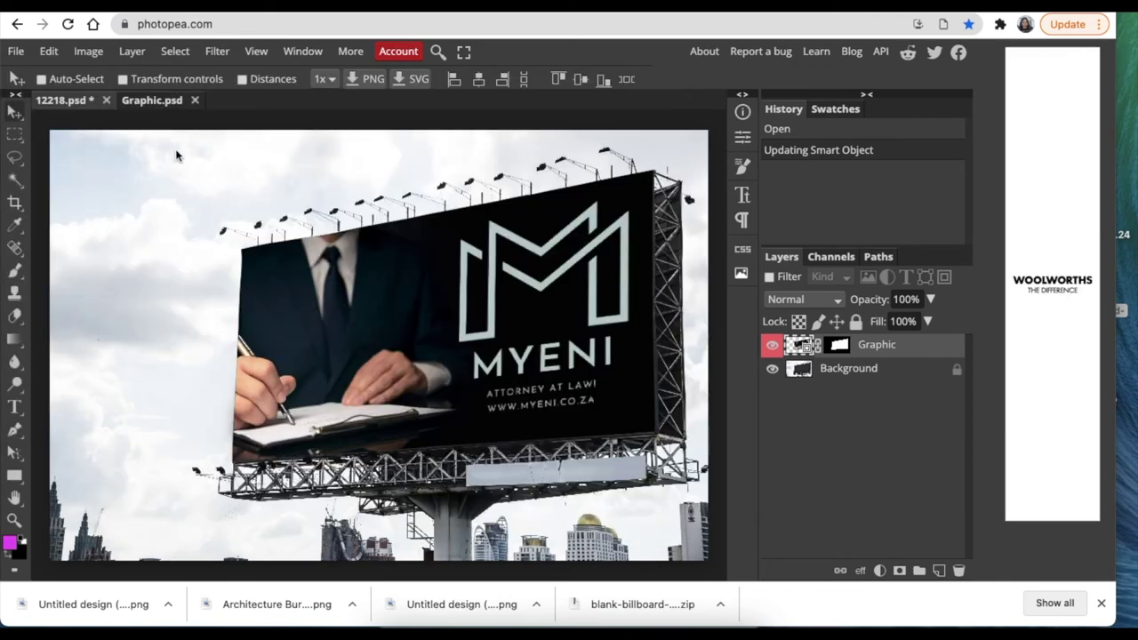
click(194, 100)
Close 12218.psd without saving and open 3d glass window logo mockup.psd from Desktop > Mock up
click(106, 101)
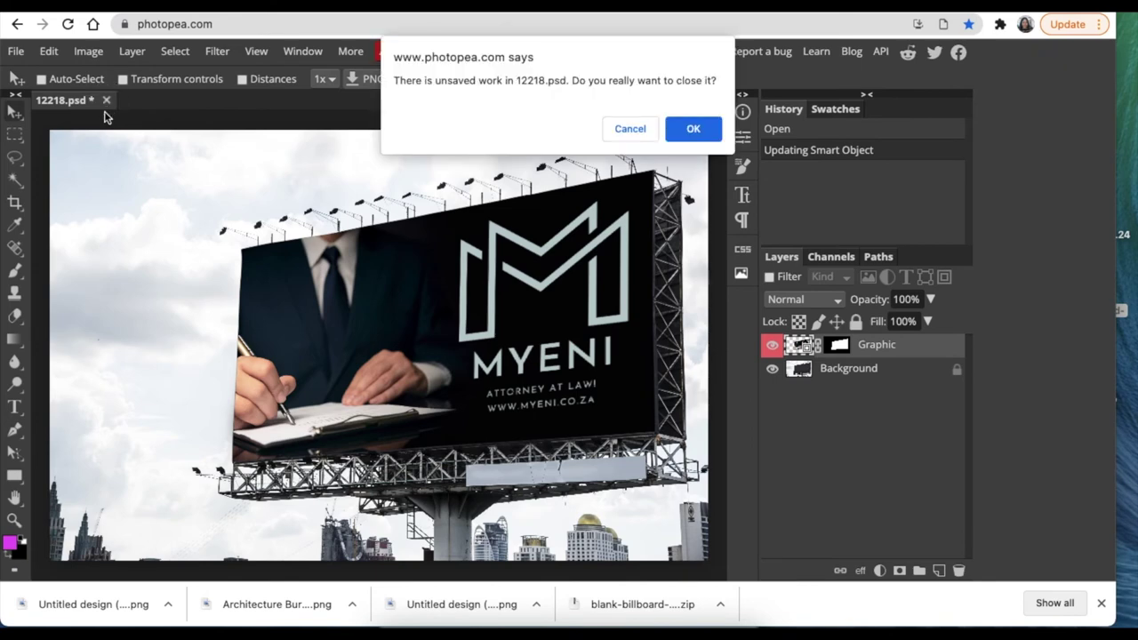
click(694, 129)
click(352, 330)
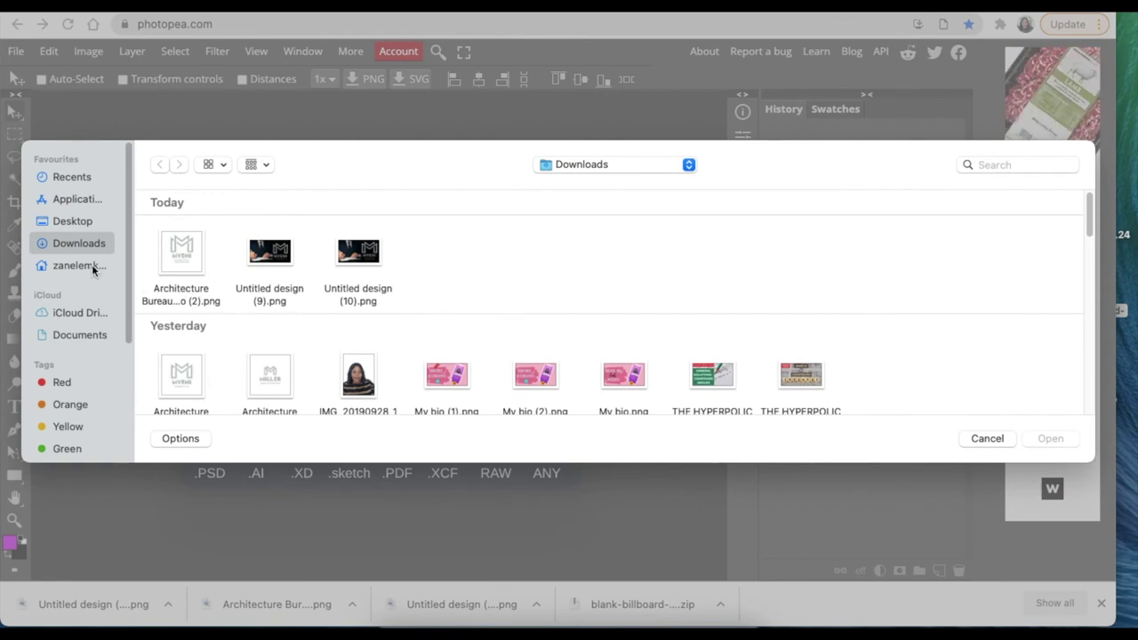
click(88, 223)
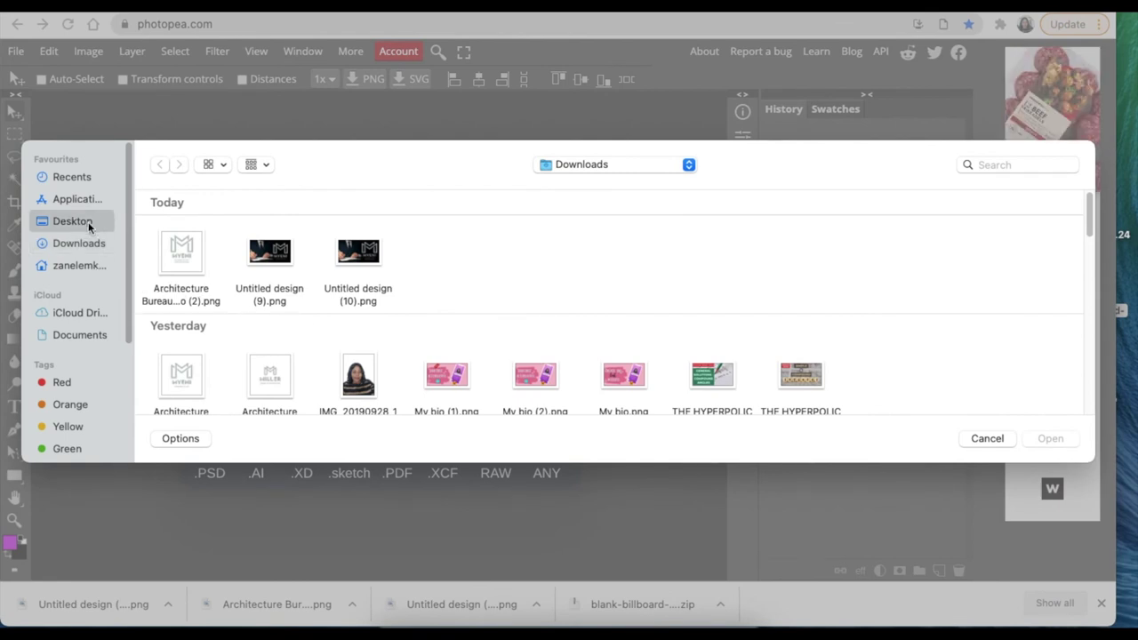
scroll(236, 317, down, 2)
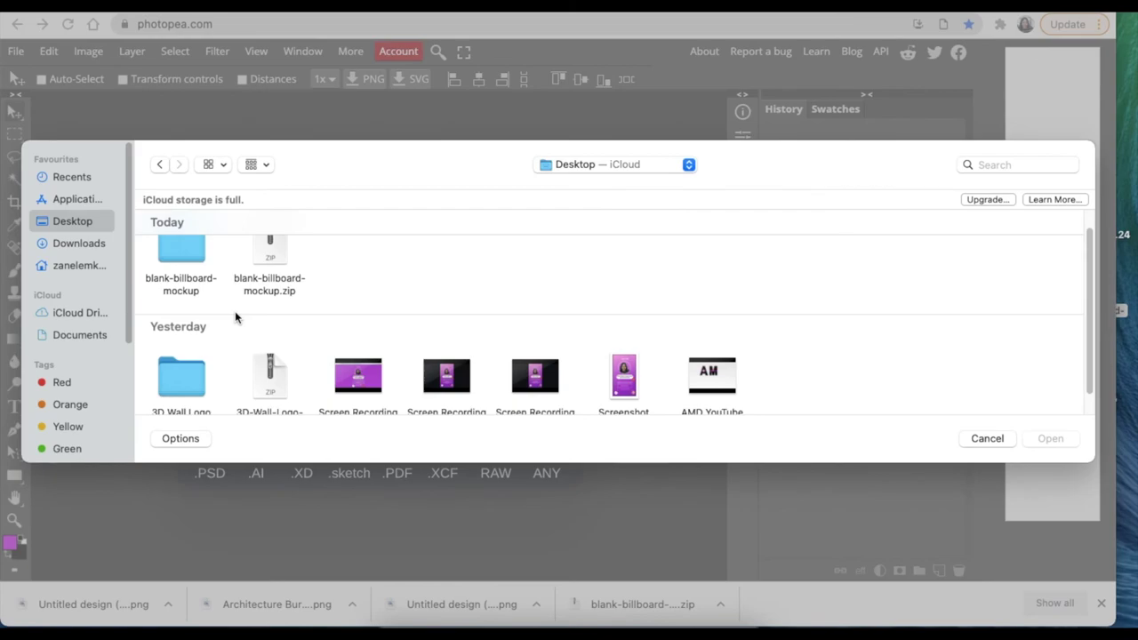
scroll(237, 318, down, 2)
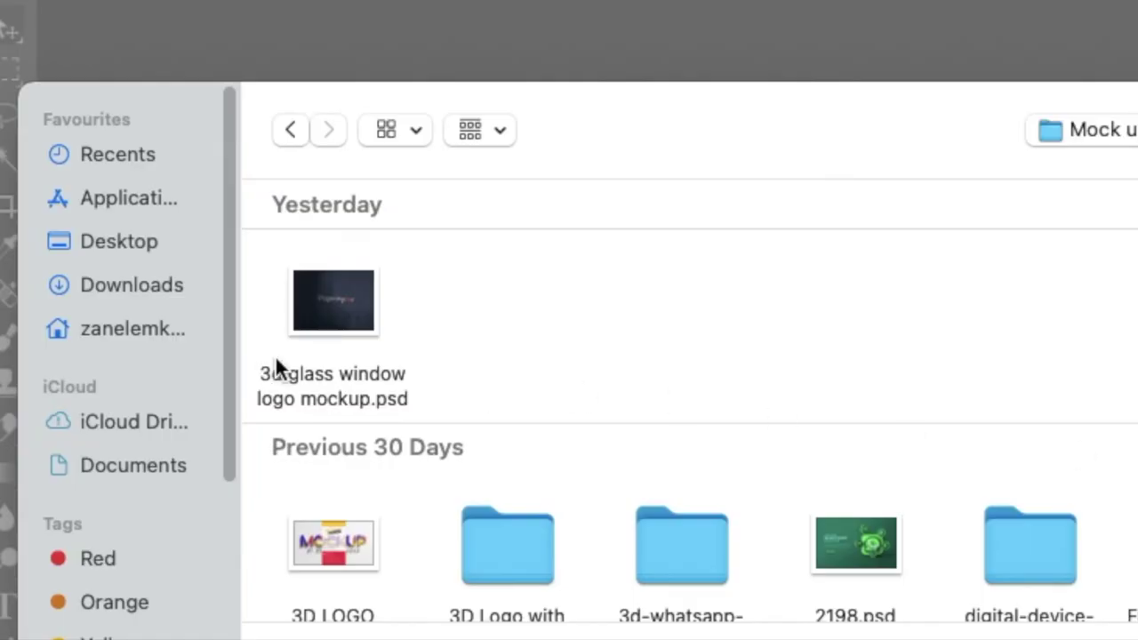
click(177, 269)
double_click(329, 336)
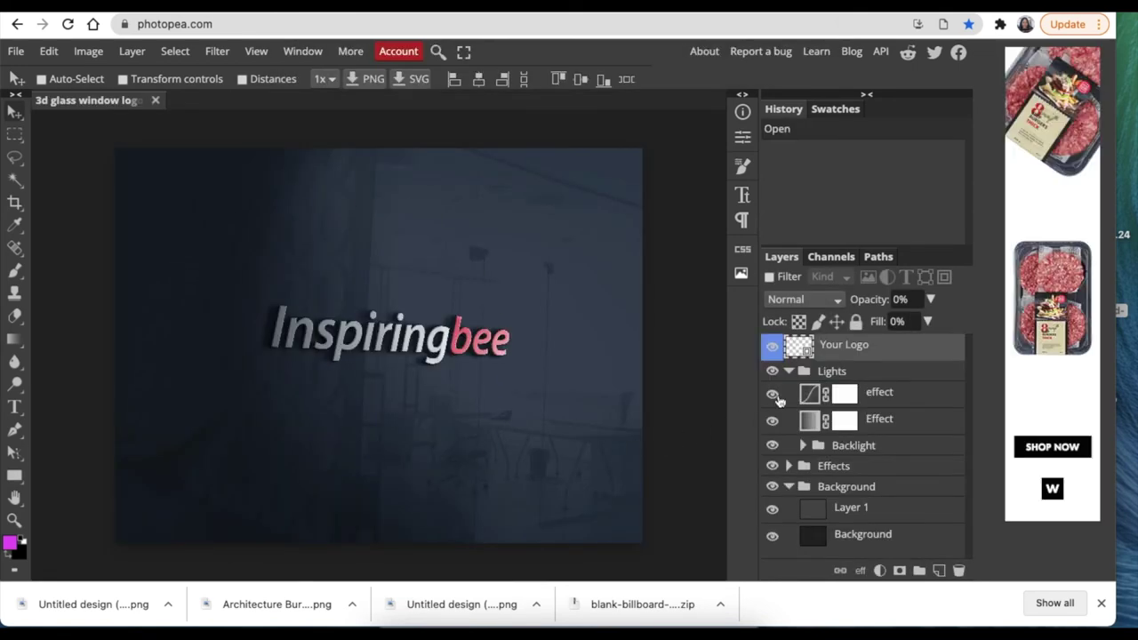
In the Your Logo smart object, hide the Inspiringbee text and place the MYENI logo image from Downloads
double_click(803, 349)
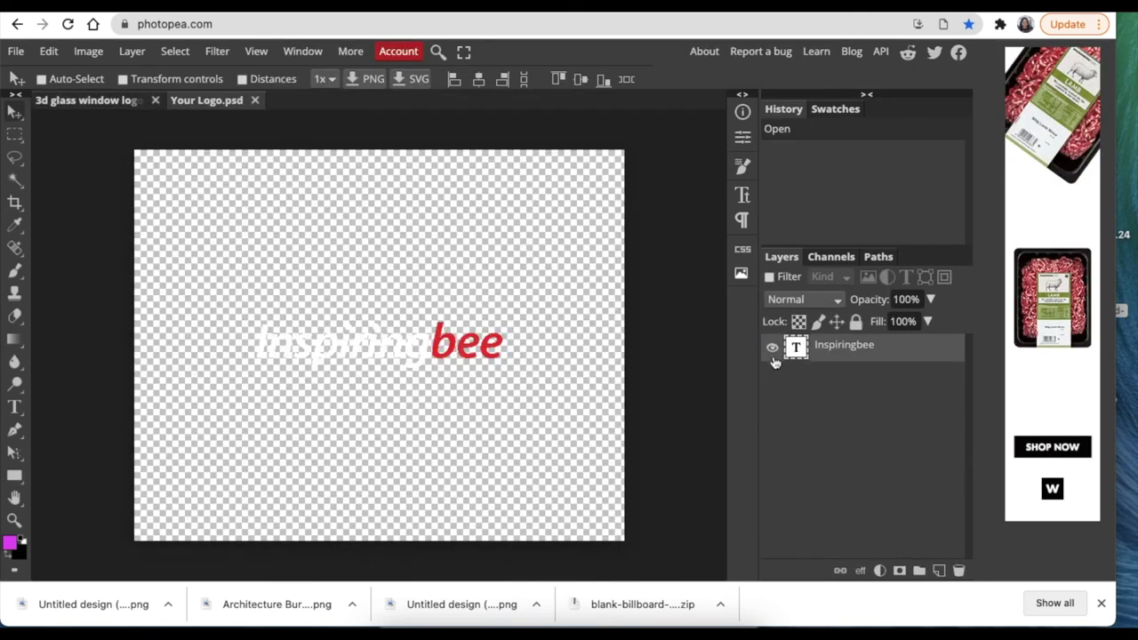
click(771, 348)
click(16, 50)
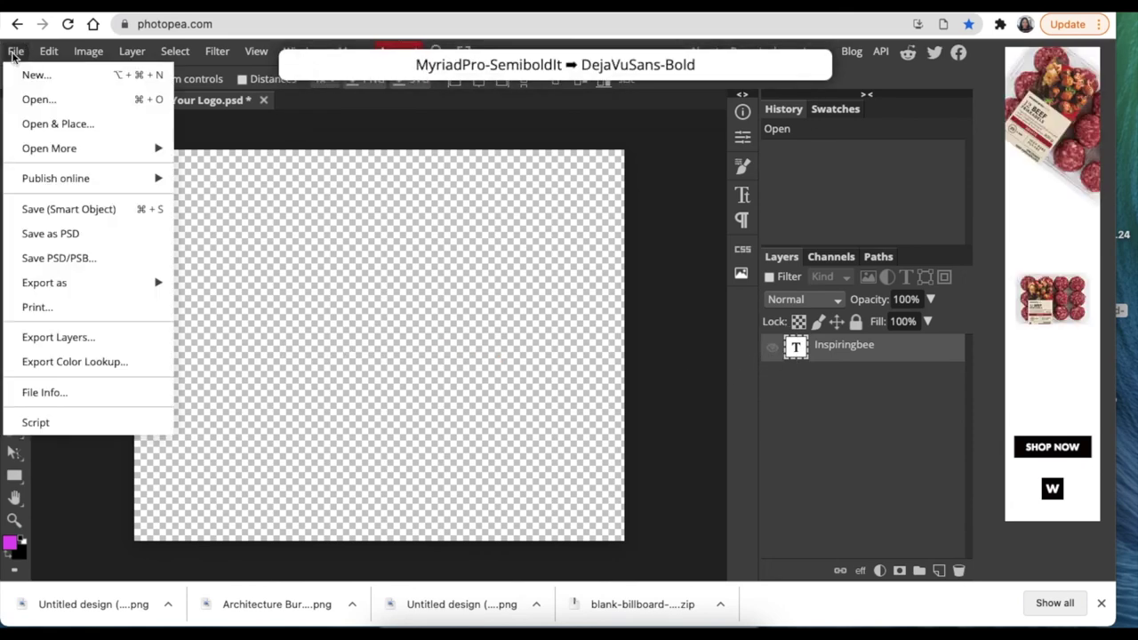
click(47, 131)
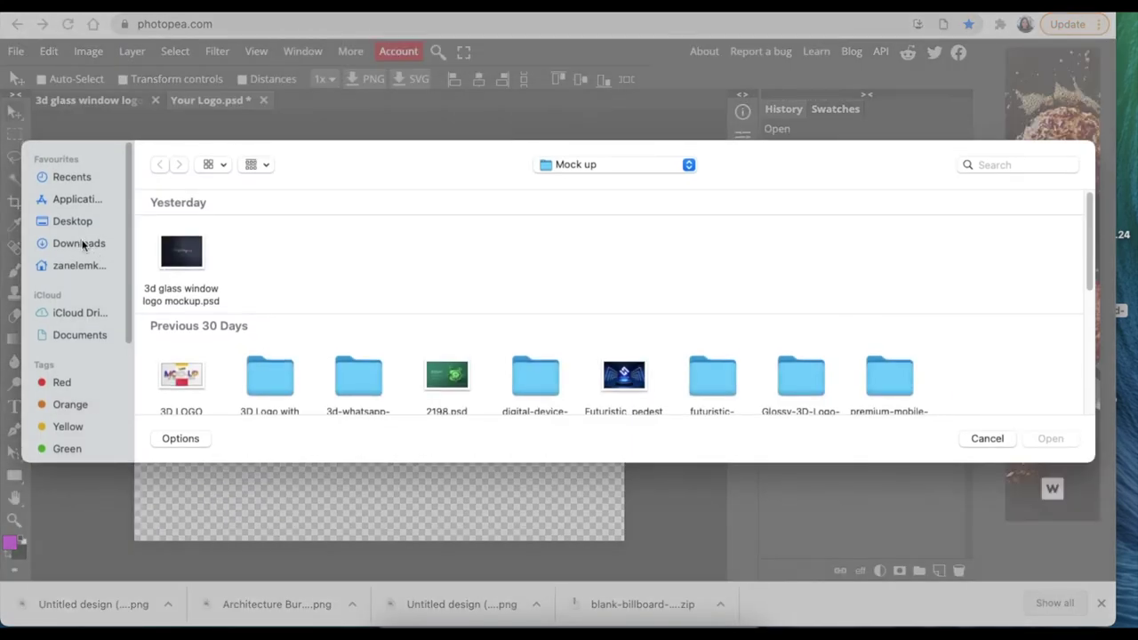
click(95, 246)
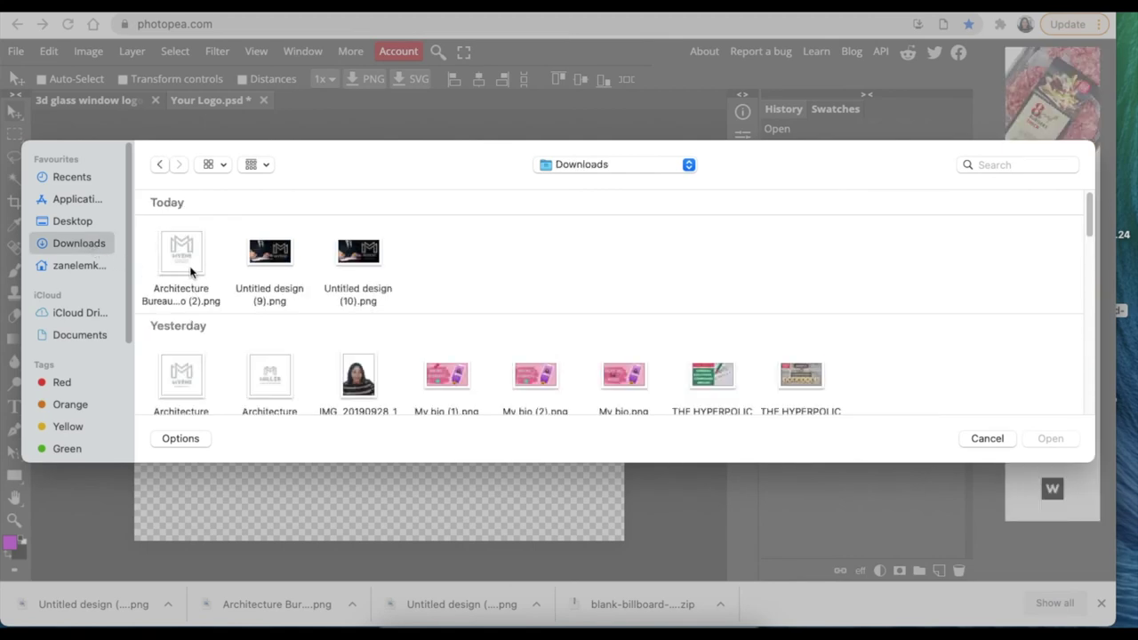
click(191, 273)
click(1069, 439)
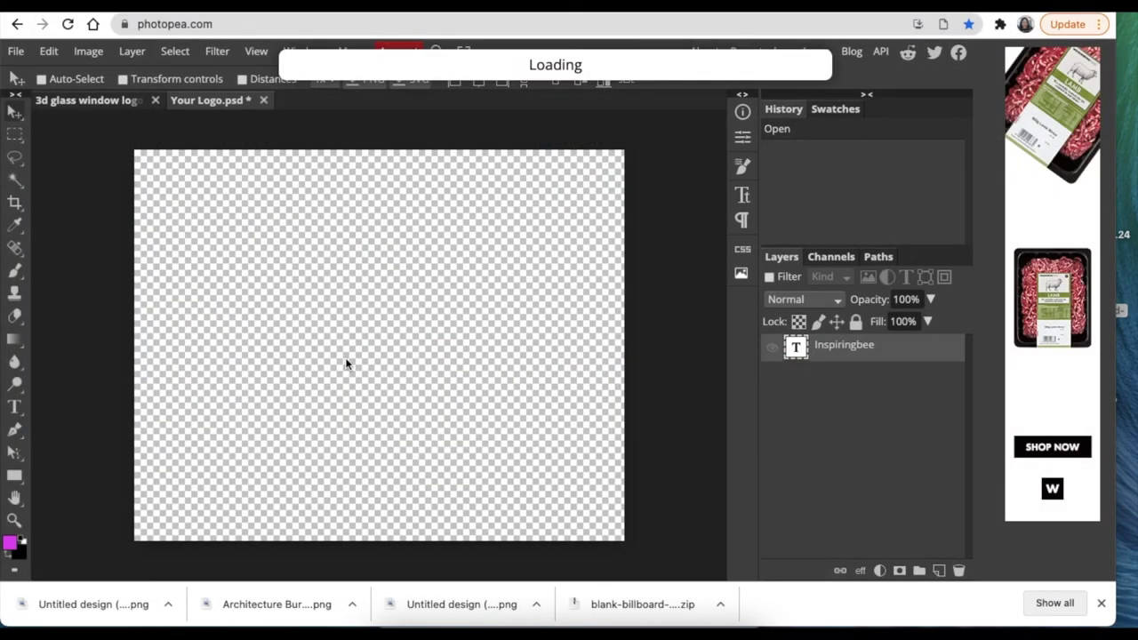
Enlarge and centre the MYENI logo across the canvas, then save it into the smart object
drag(199, 218, 607, 538)
drag(374, 344, 376, 345)
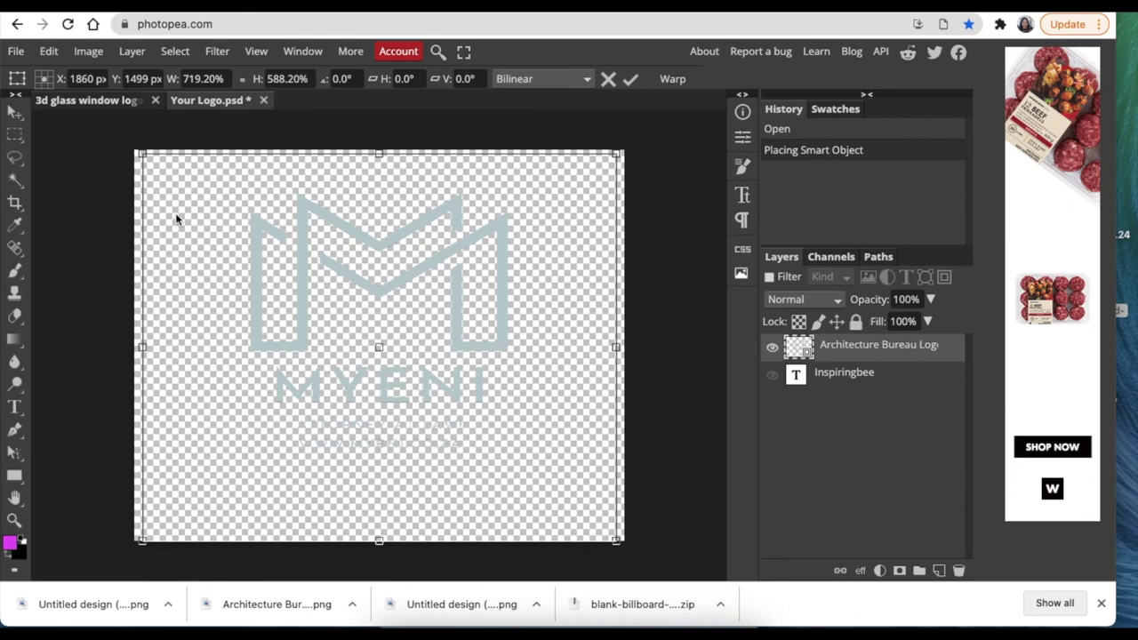
click(16, 51)
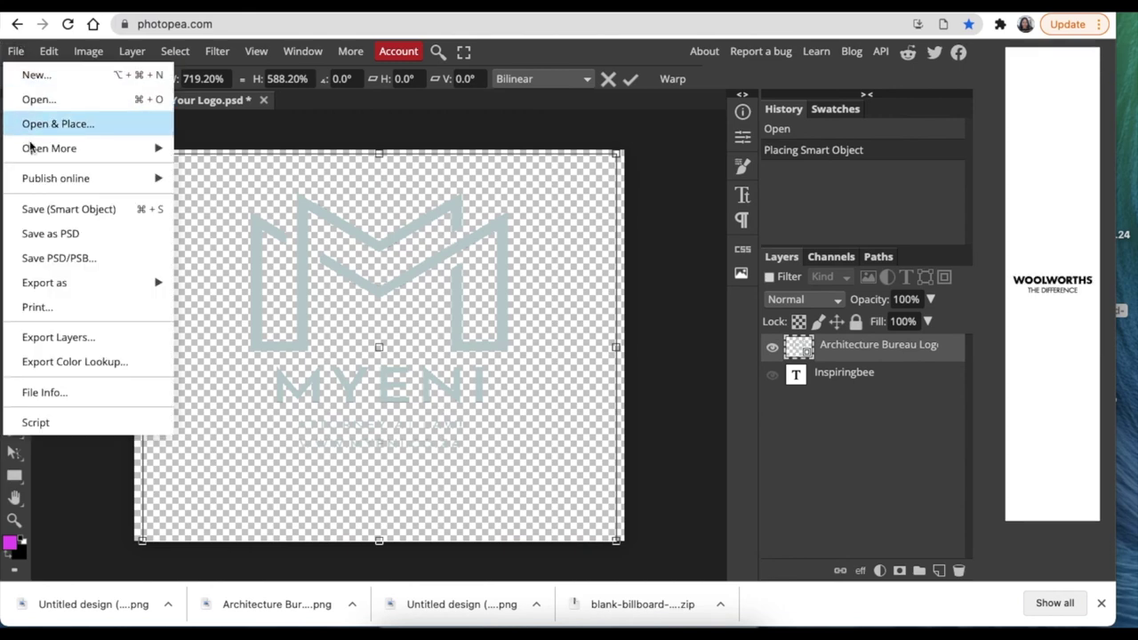
click(40, 209)
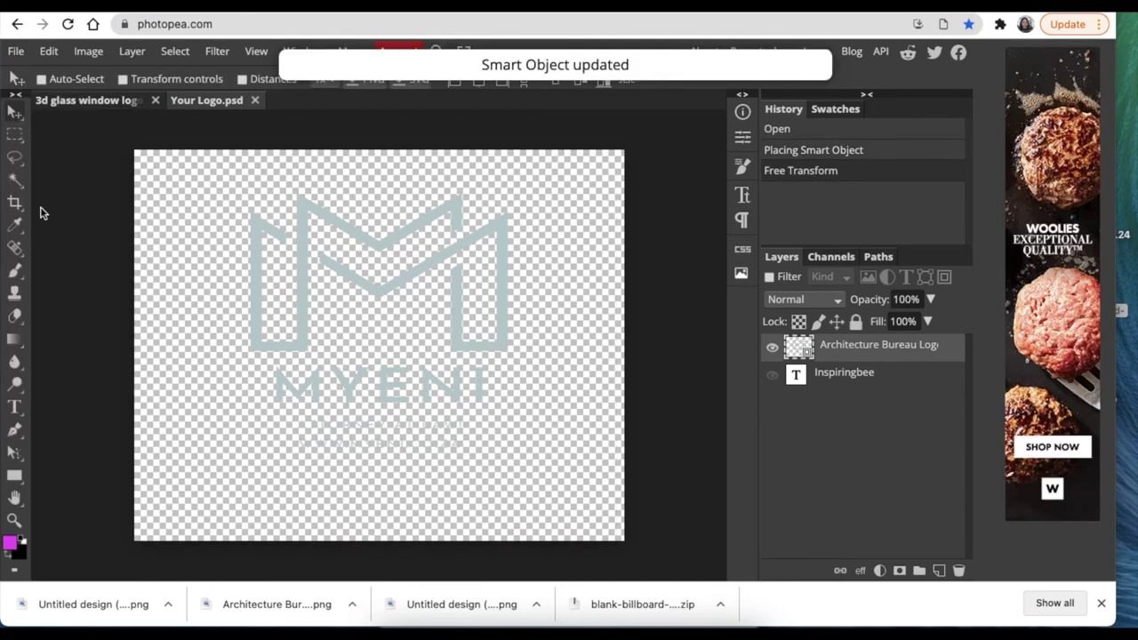
Return to the 3d glass window logo mockup and hide the Backlight group
click(78, 101)
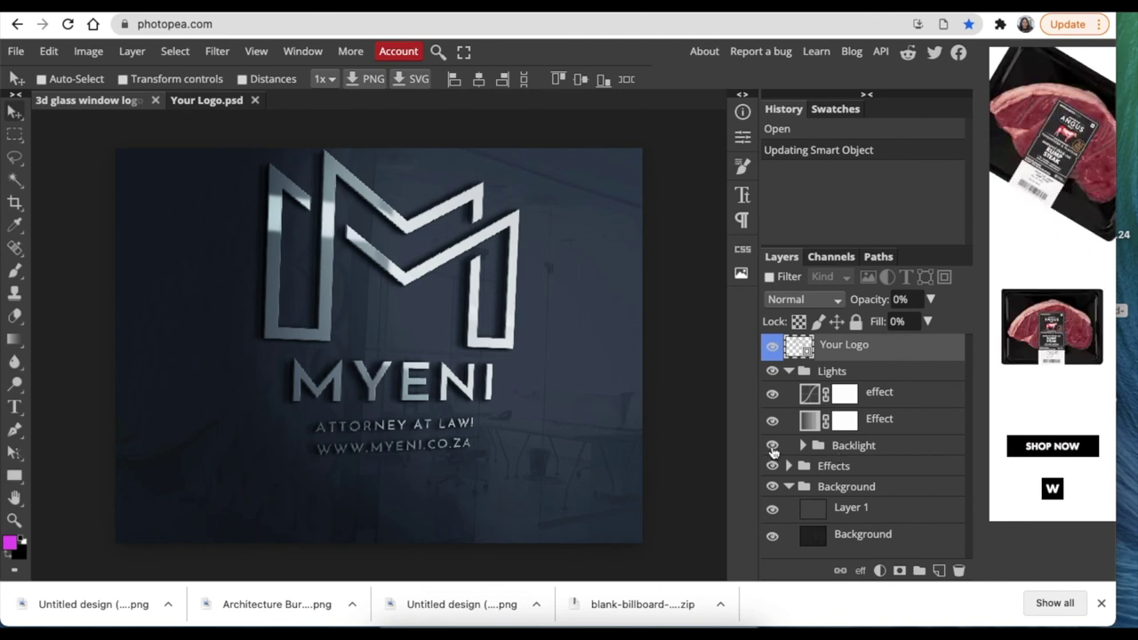
click(772, 447)
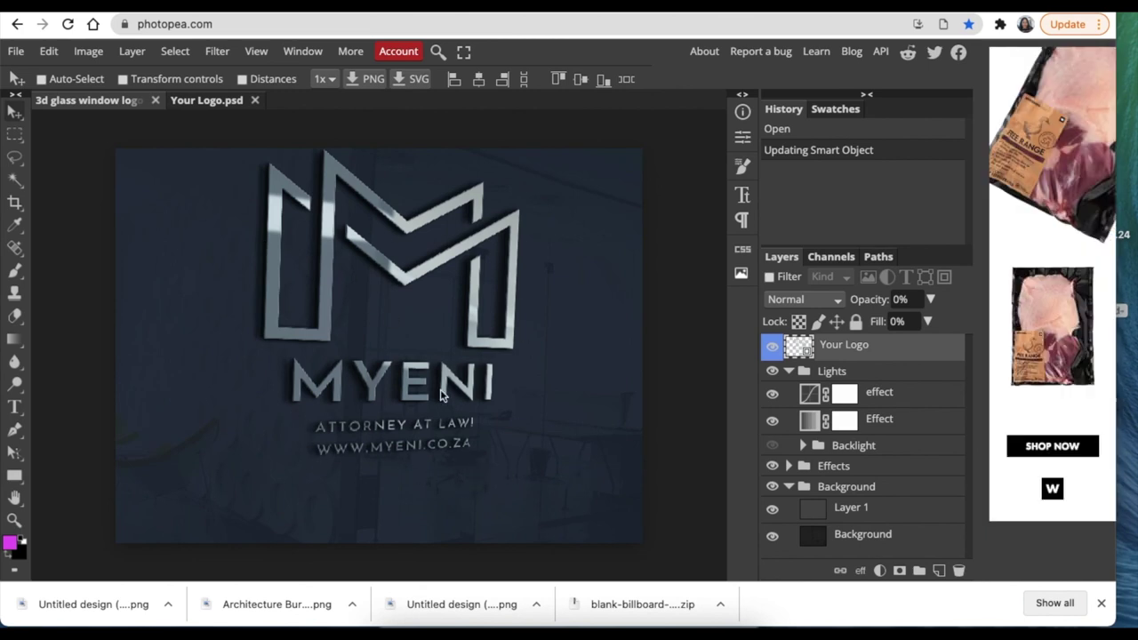
Open File > Export as > PNG for the glass wall mockup at 2000×1500
click(16, 53)
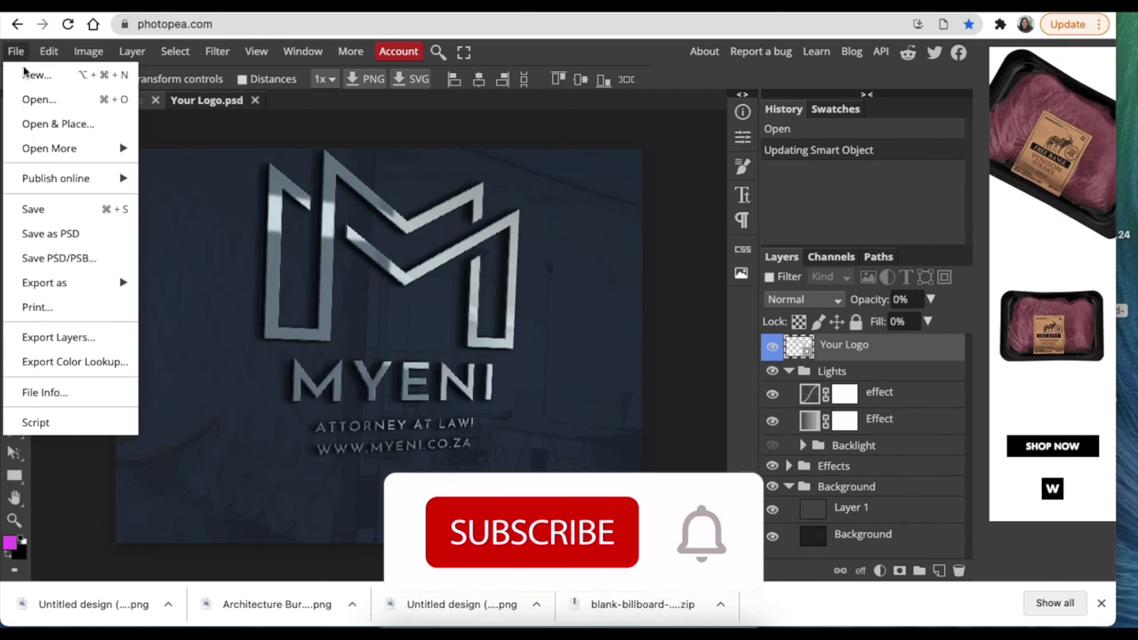
mouse_move(53, 290)
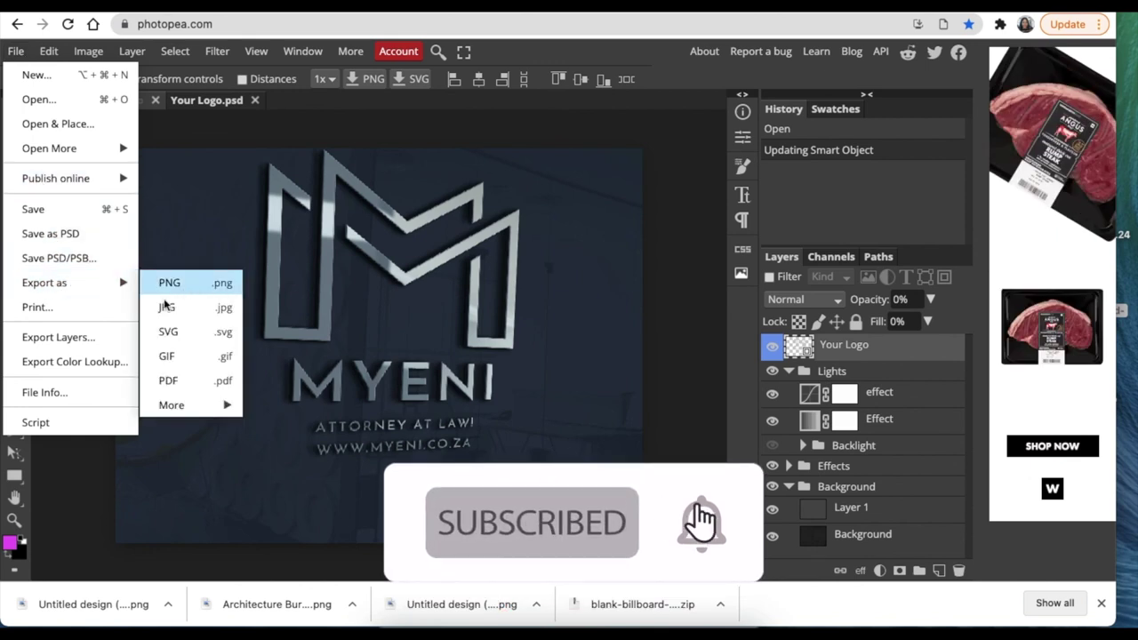
click(162, 286)
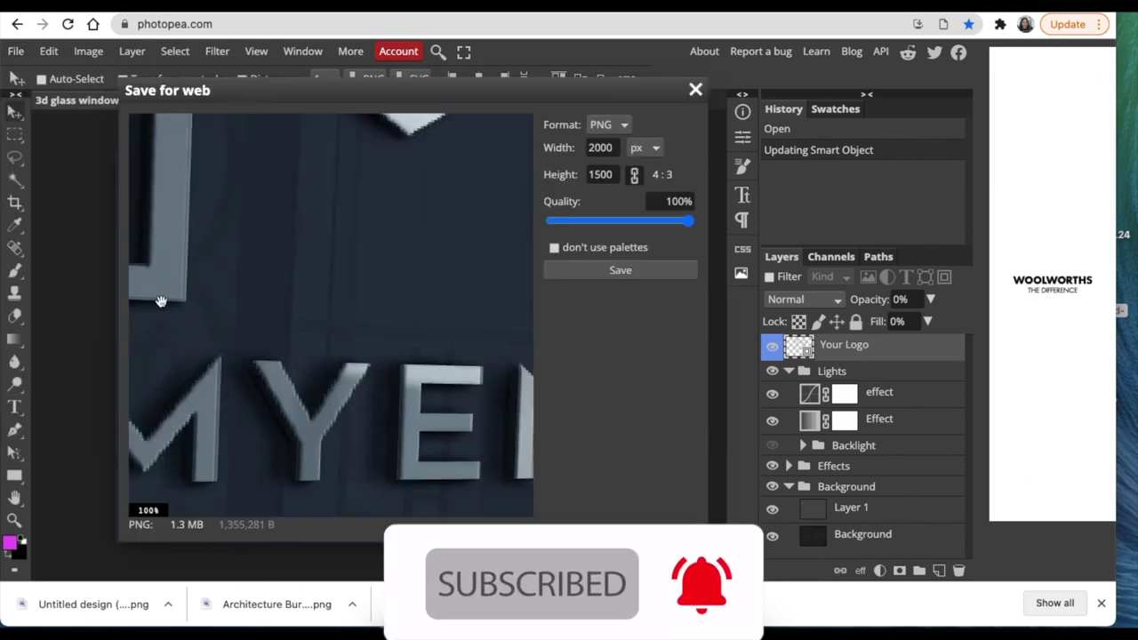